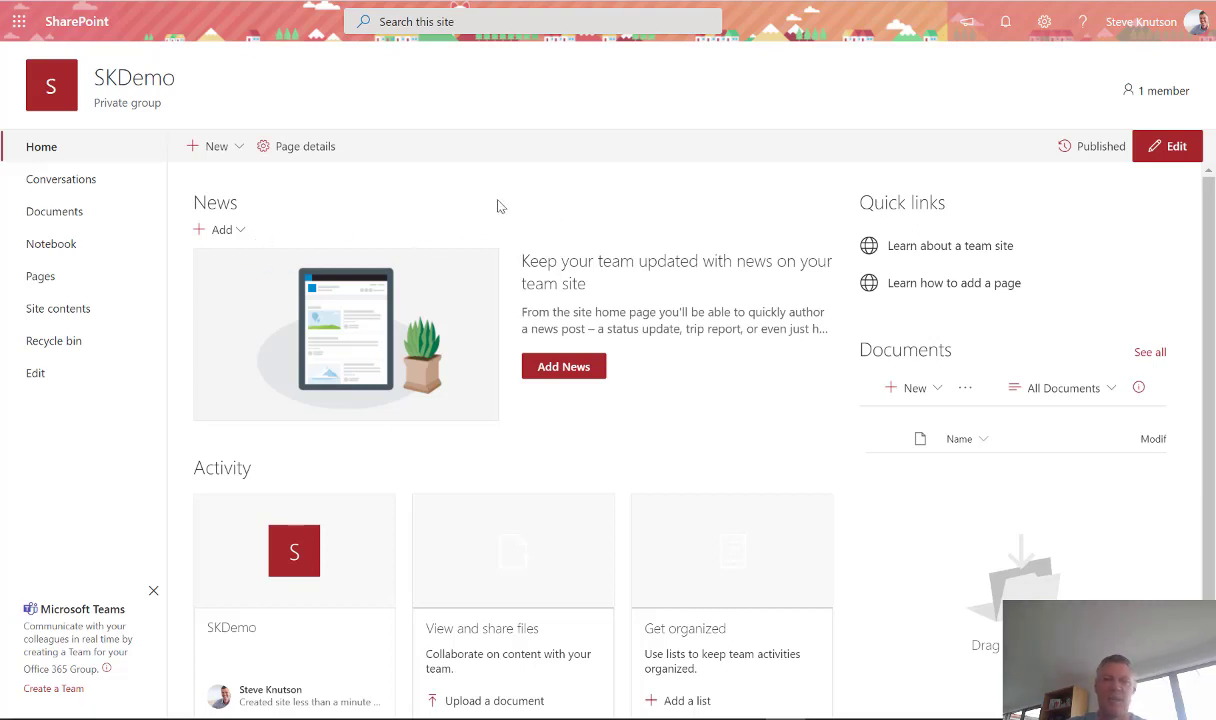
Step: Open the site's Documents library and review the options for creating and uploading content
left_click(93, 221)
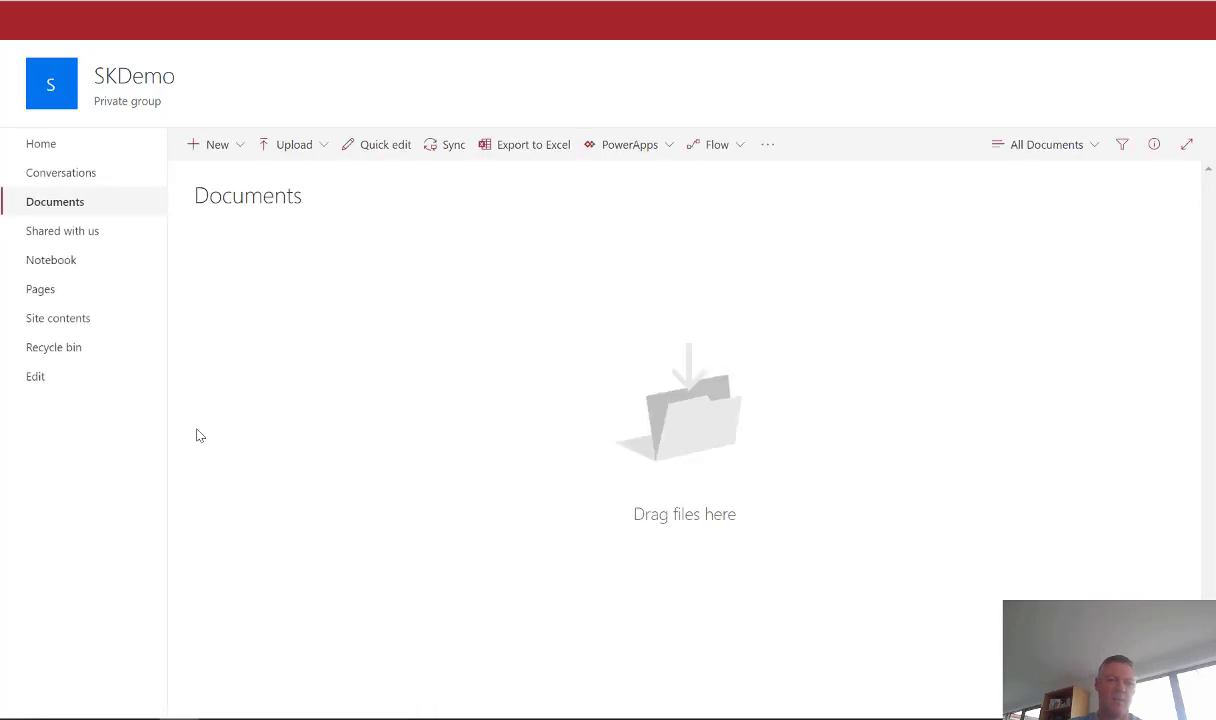
left_click(230, 150)
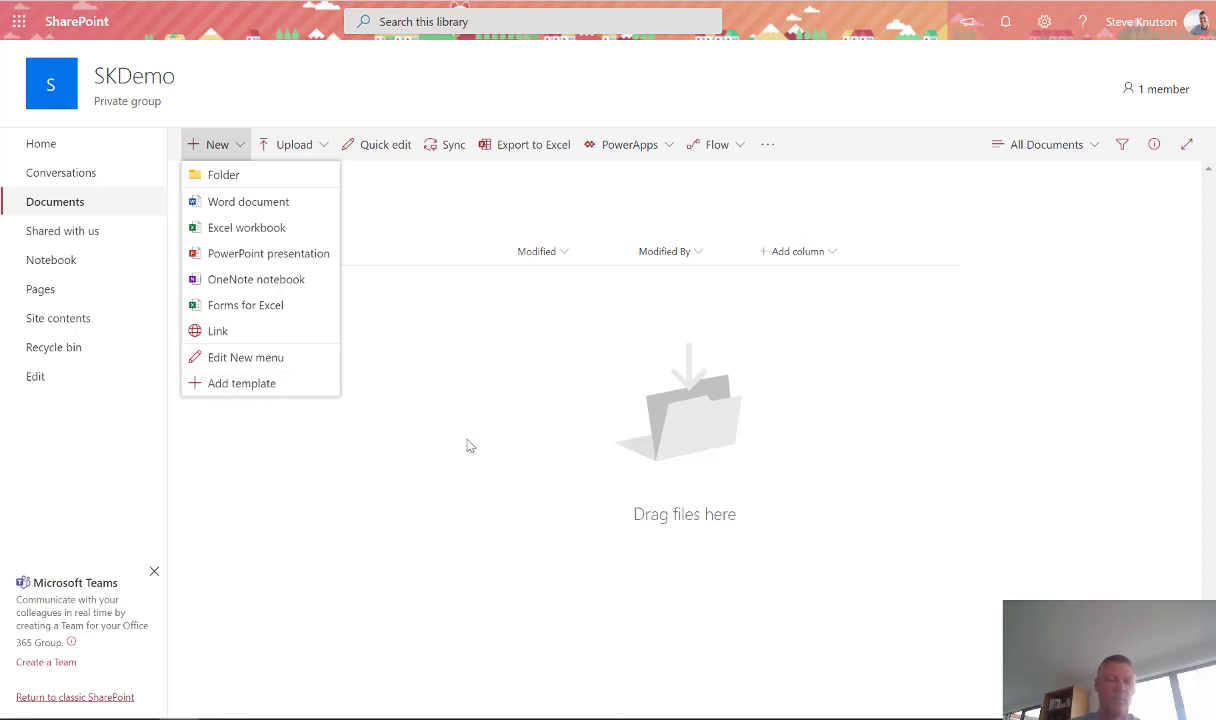
left_click(324, 147)
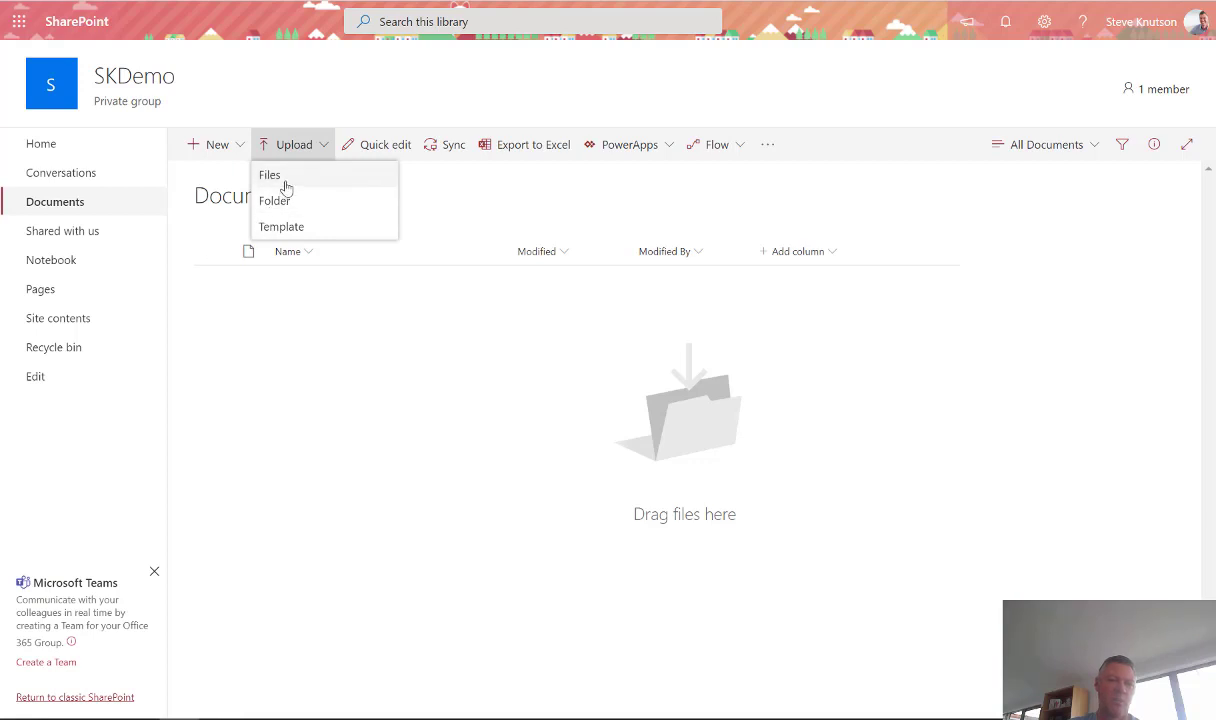
left_click(370, 415)
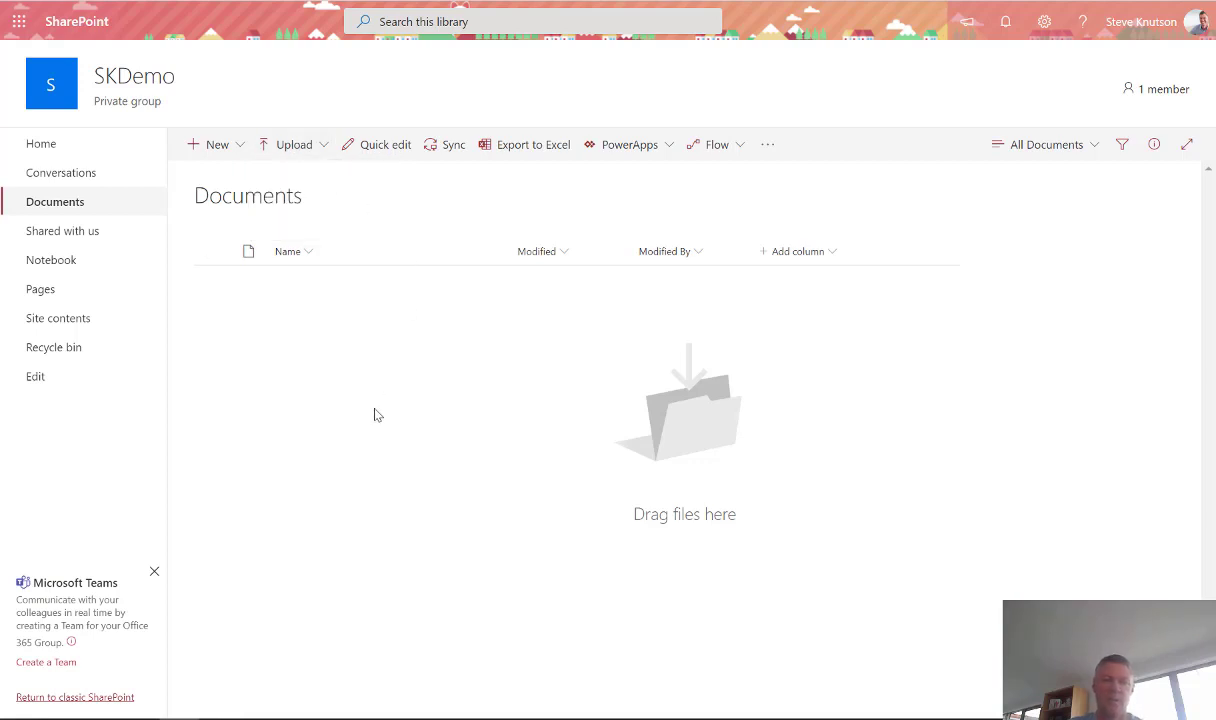
Step: Start a file upload to the Documents library and browse to the test folder on the C: drive
left_click(310, 150)
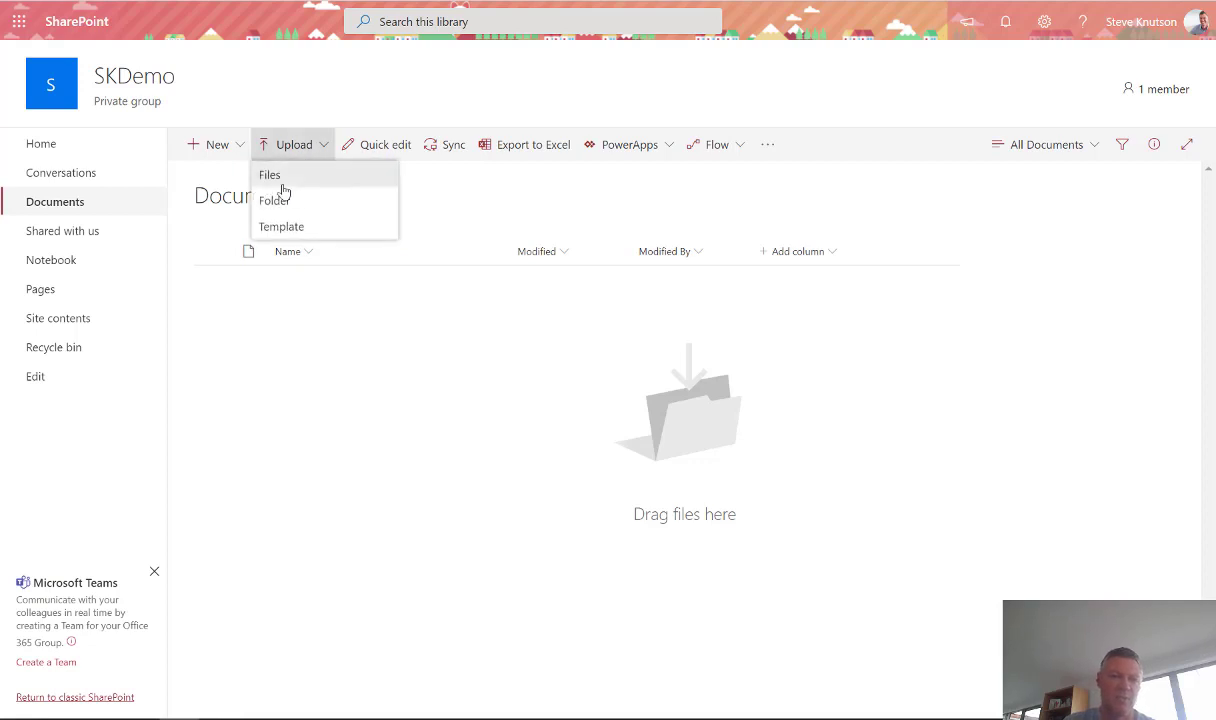
left_click(282, 180)
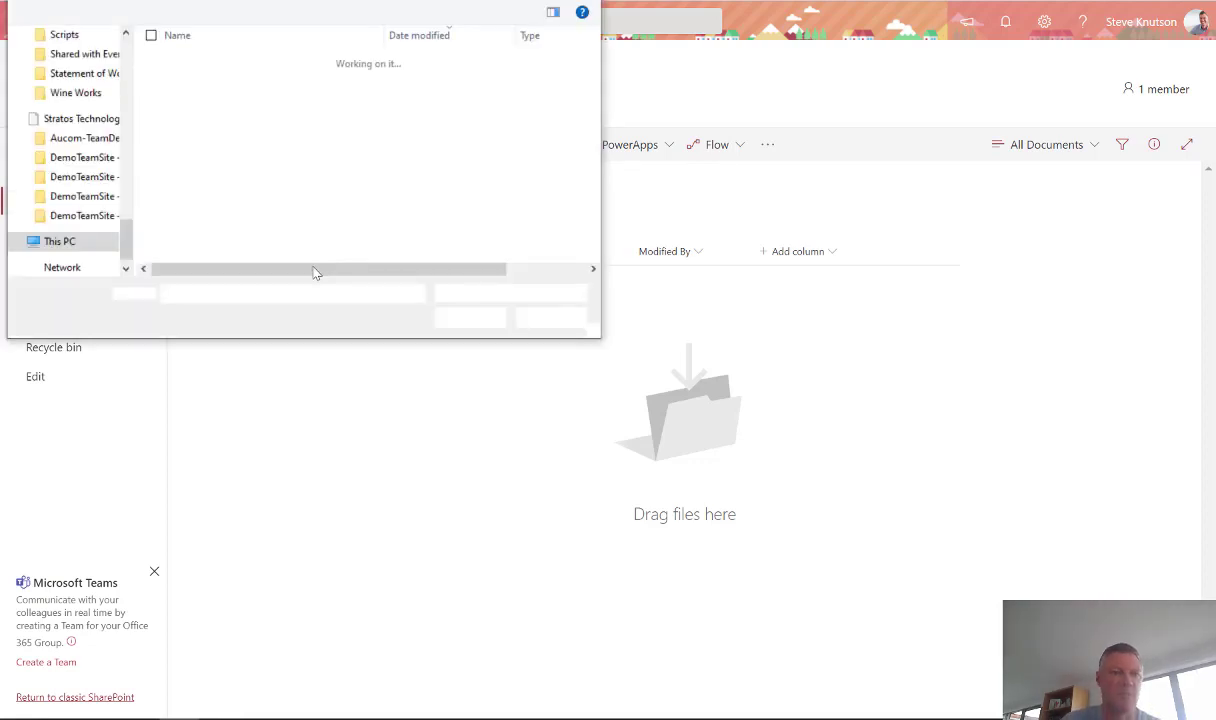
type("c")
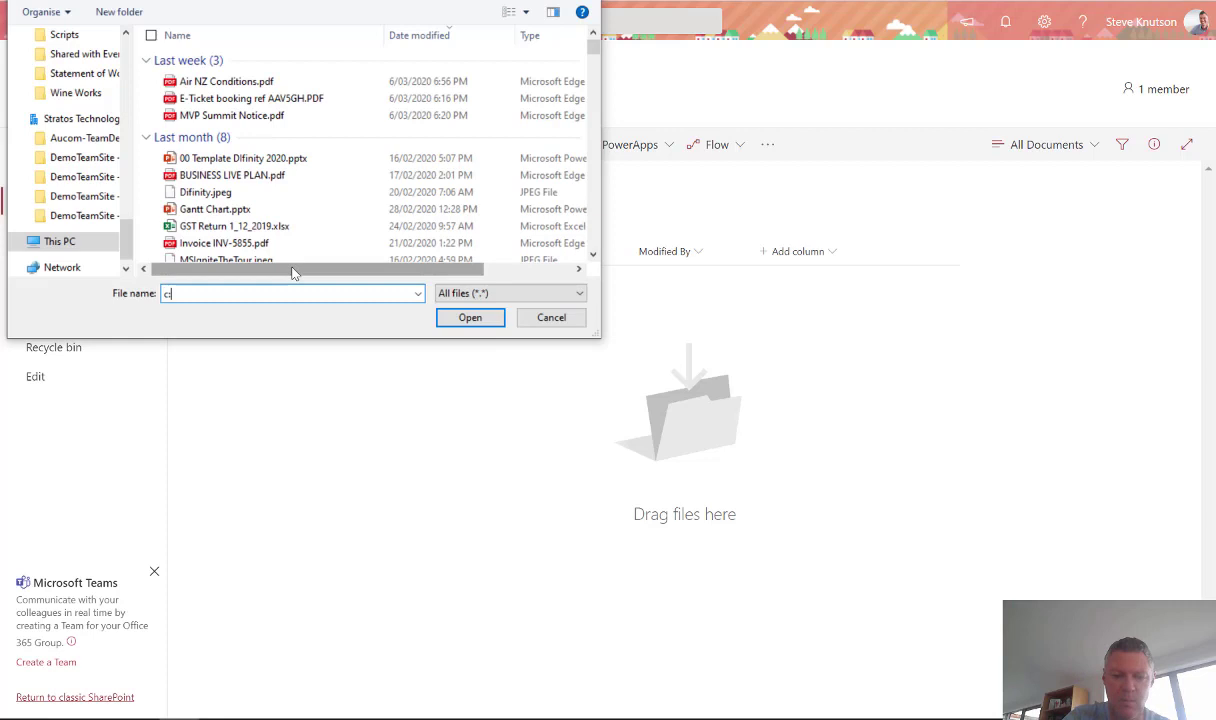
type(":\temp")
key("Return")
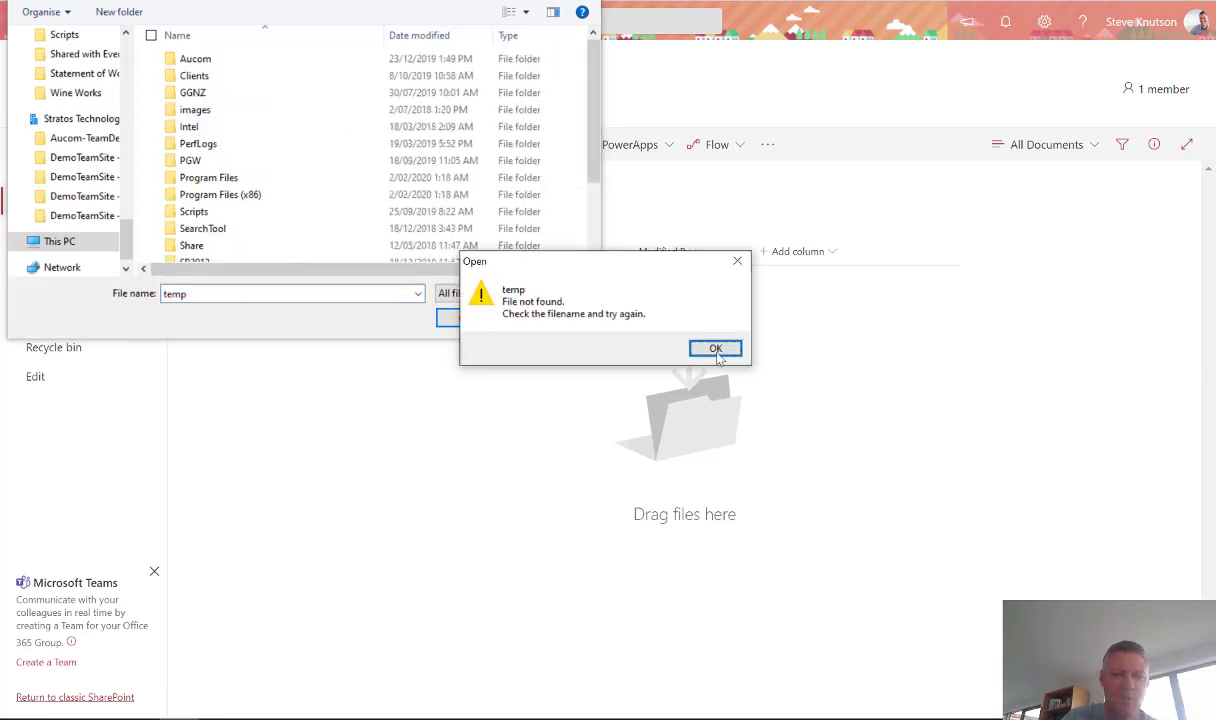
left_click(715, 349)
type("test")
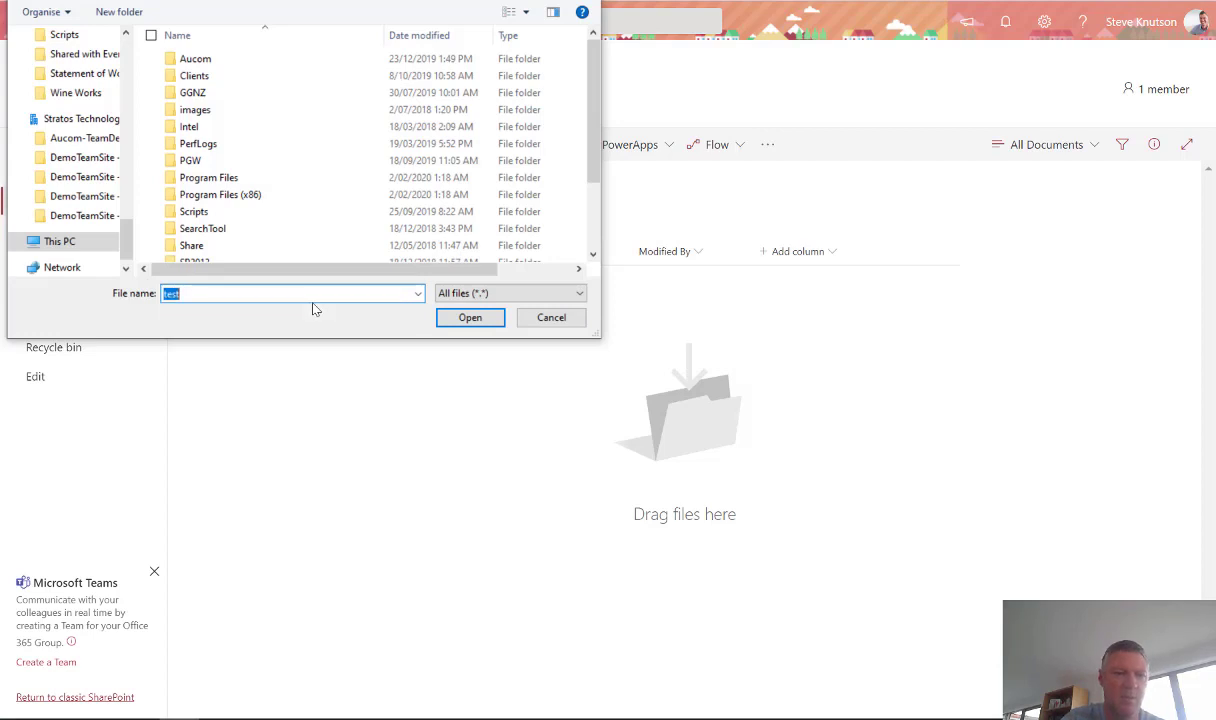
key("Return")
Step: Upload the Word files TestDoc2.docx through TestDoc8.docx to the library
scroll(338, 211, "down", 2)
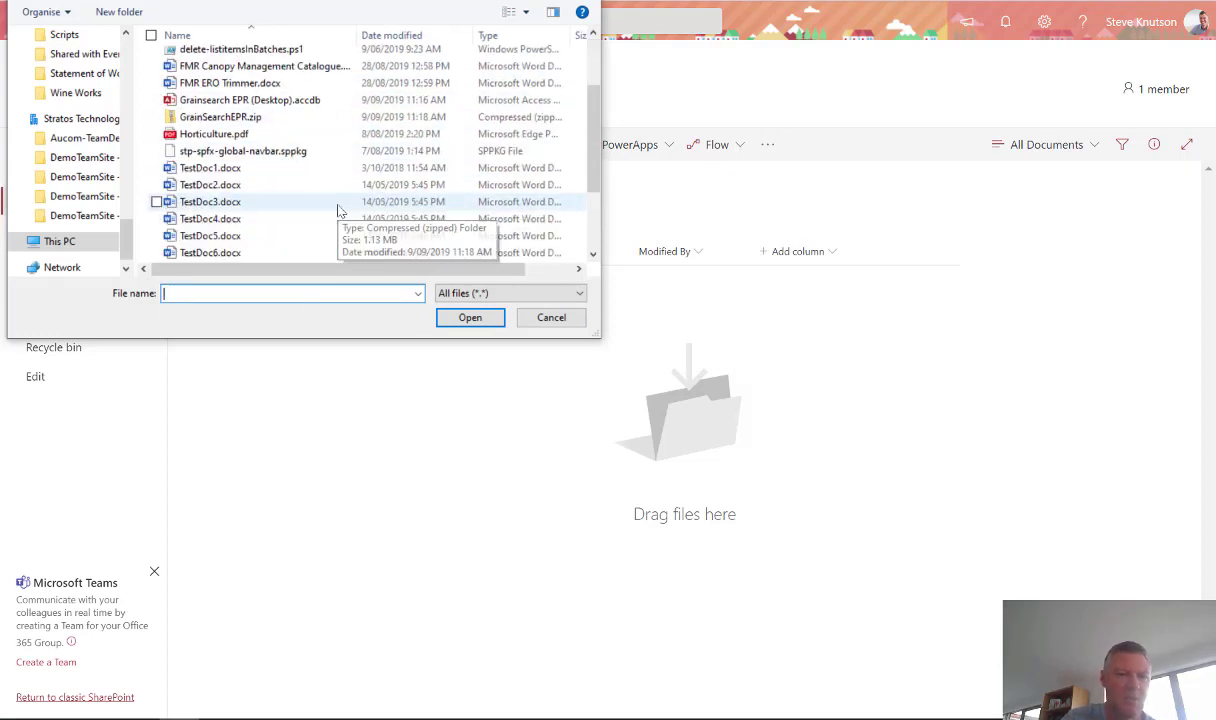
scroll(338, 211, "down", 2)
left_click(290, 84)
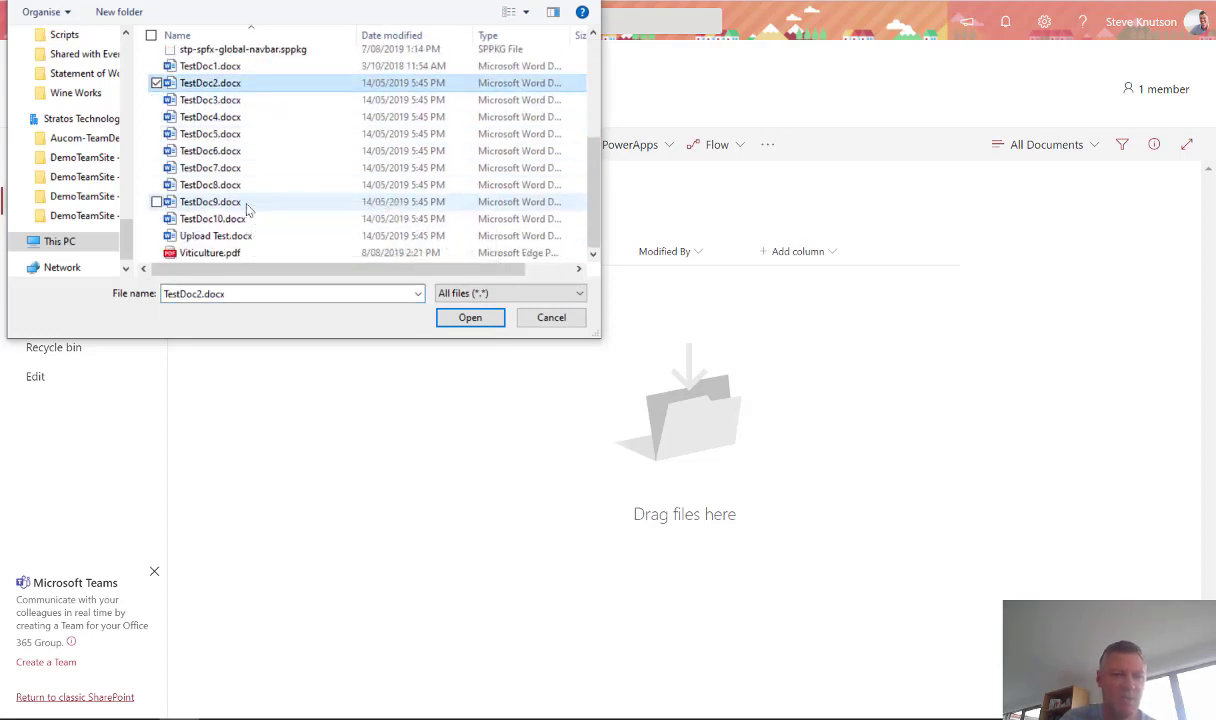
left_click(210, 185, "shift")
left_click(470, 317)
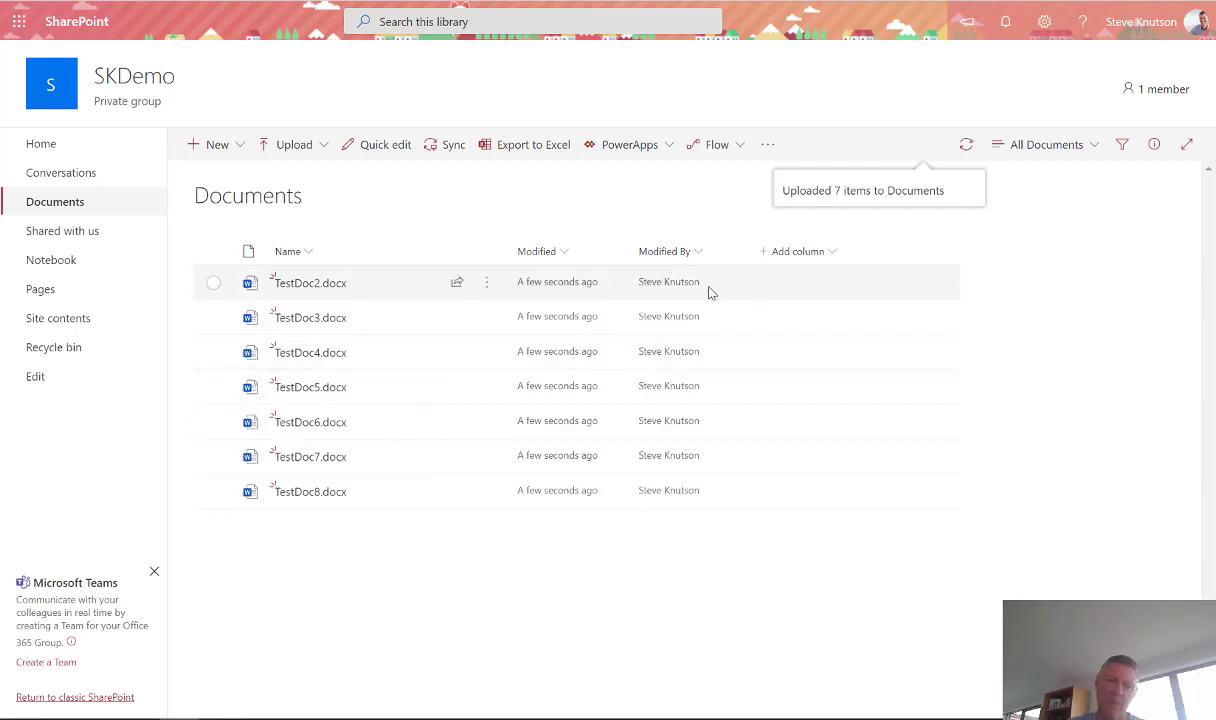
Step: Start a new Choice column in the Documents library and name it Status
left_click(810, 262)
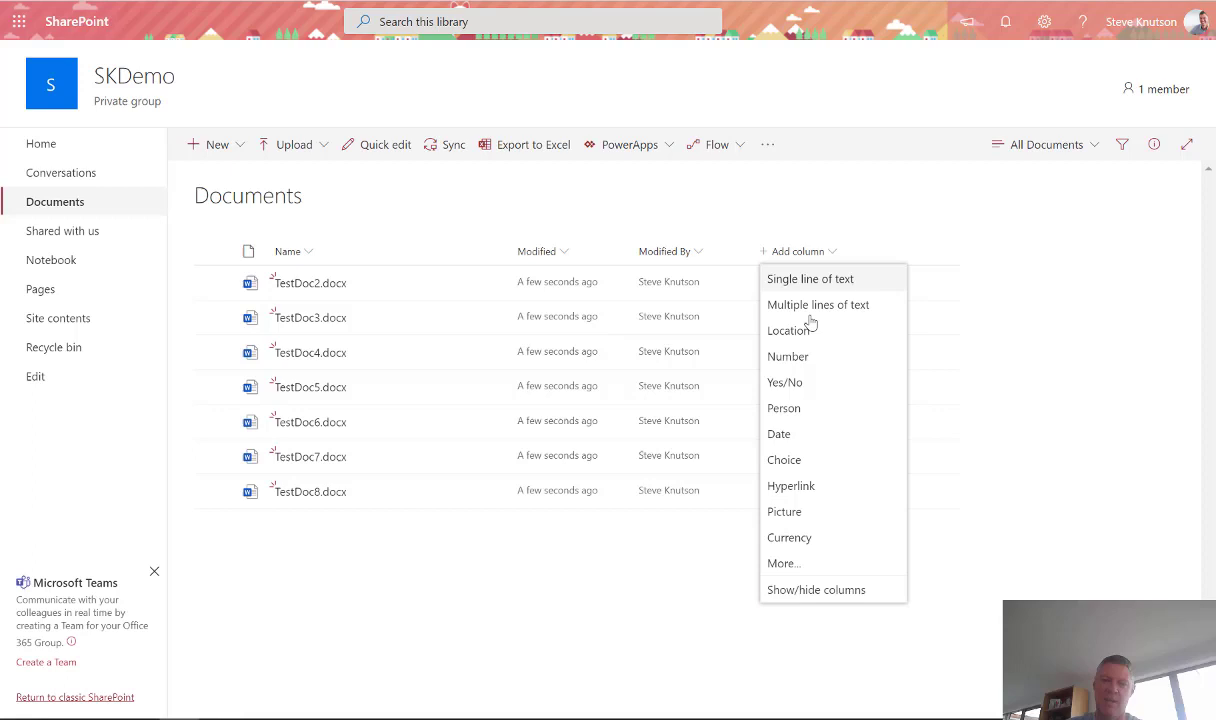
left_click(830, 464)
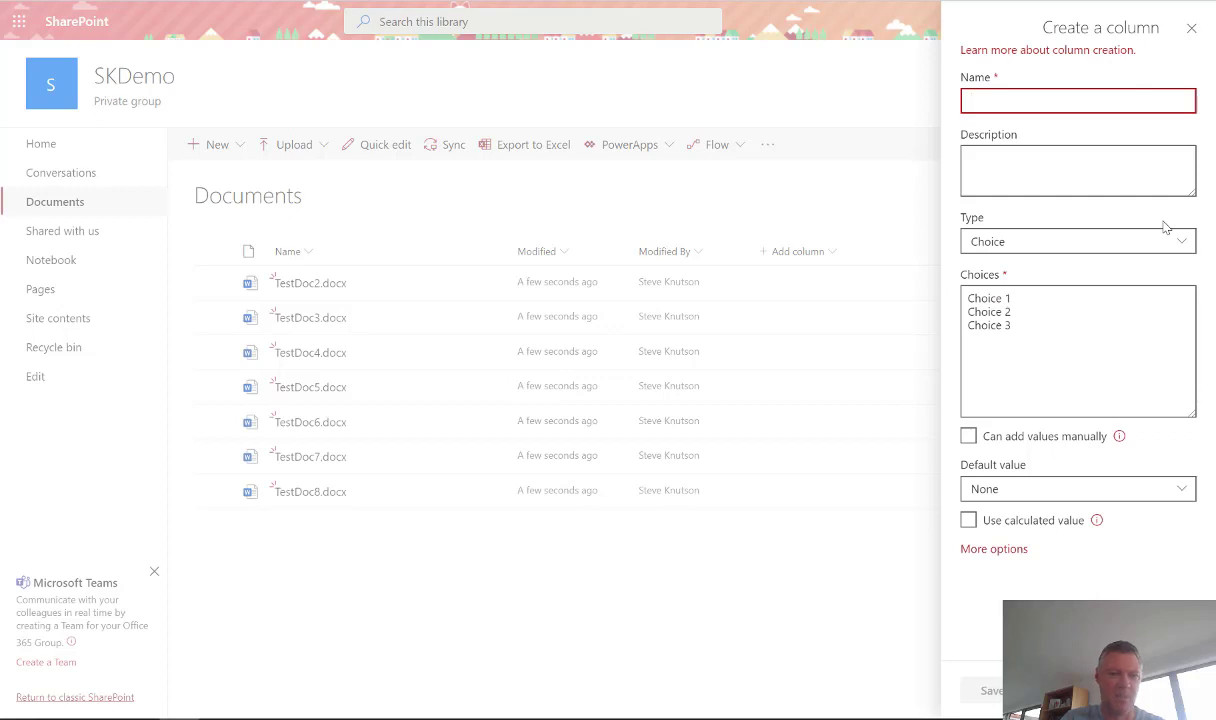
type("Atat")
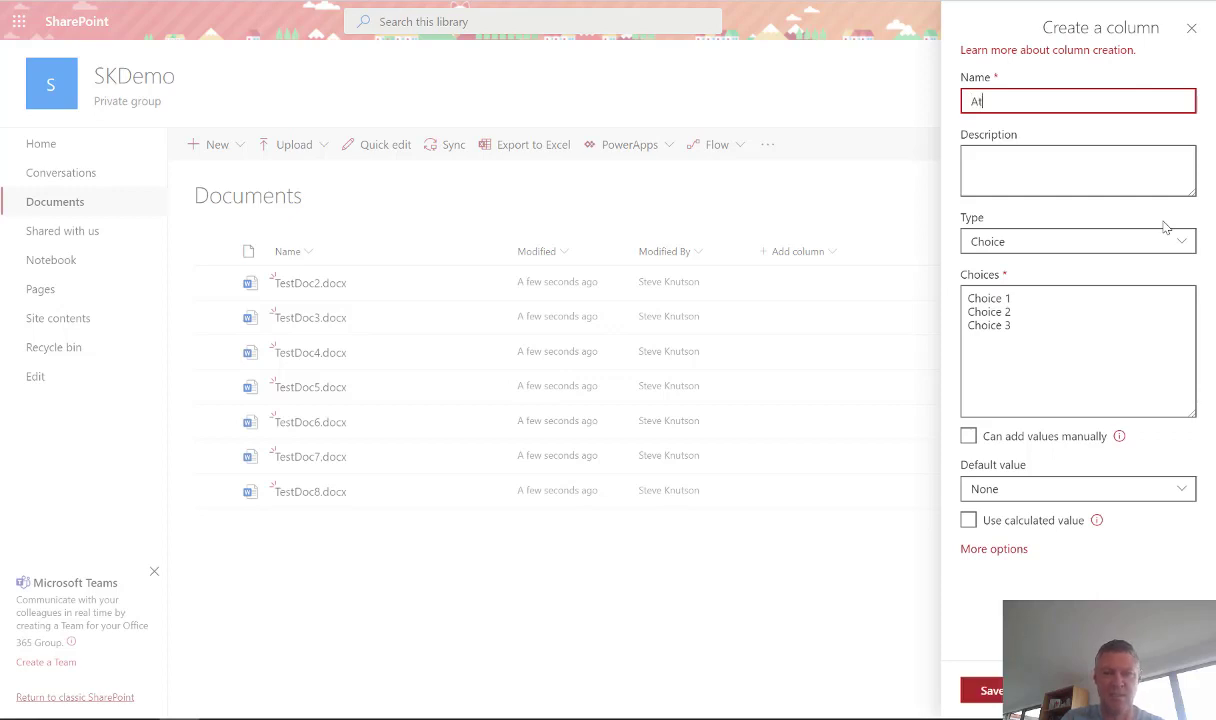
key("BackSpace")
type("Status")
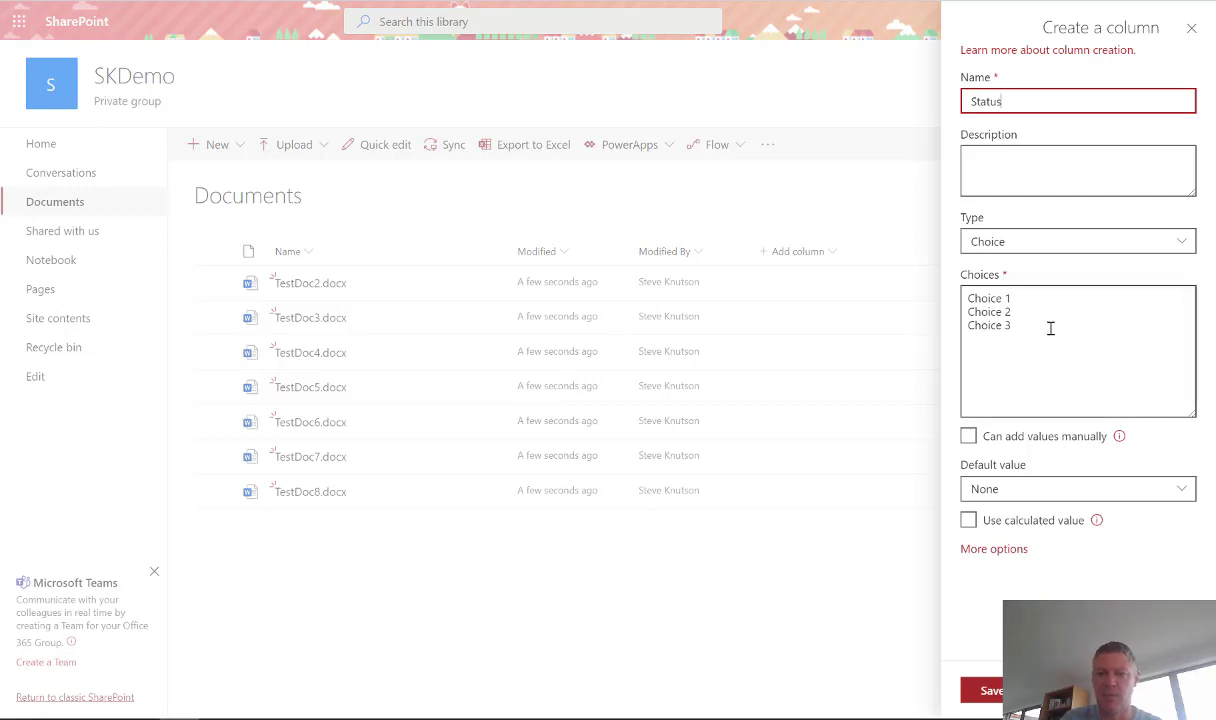
Step: Replace the Status column's placeholder choices with Draft, Approved and Archived
left_click_drag(1030, 328, 894, 290)
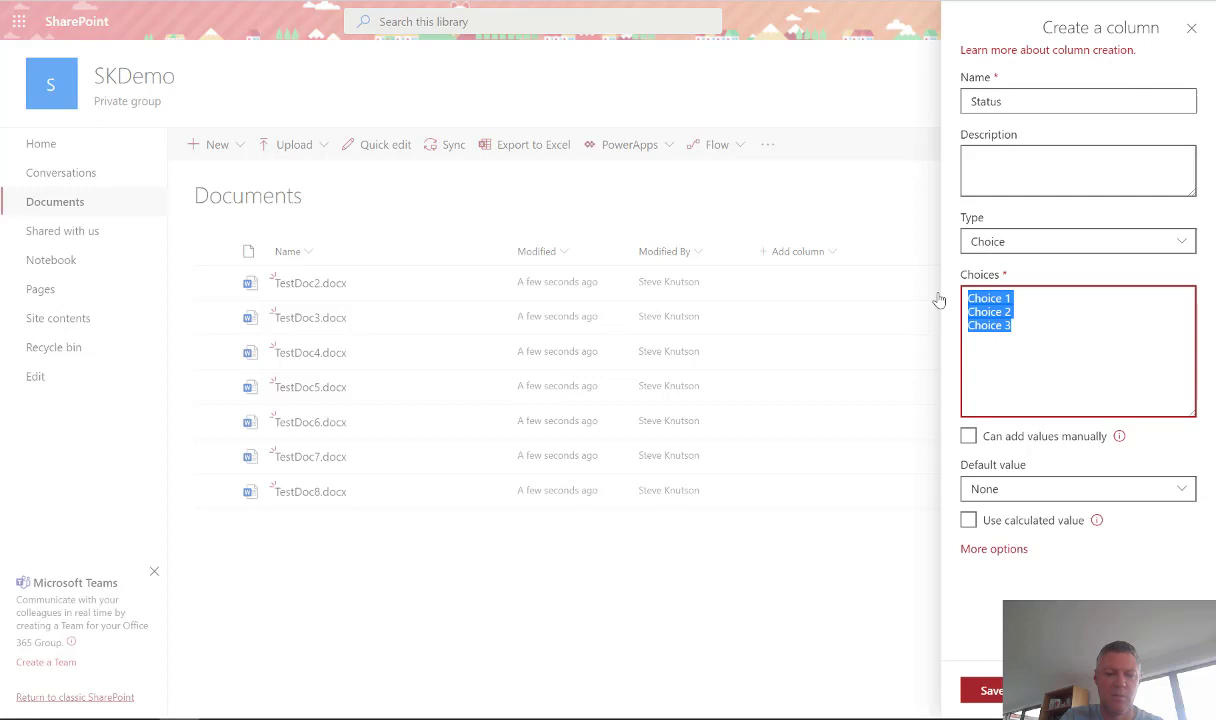
type("D")
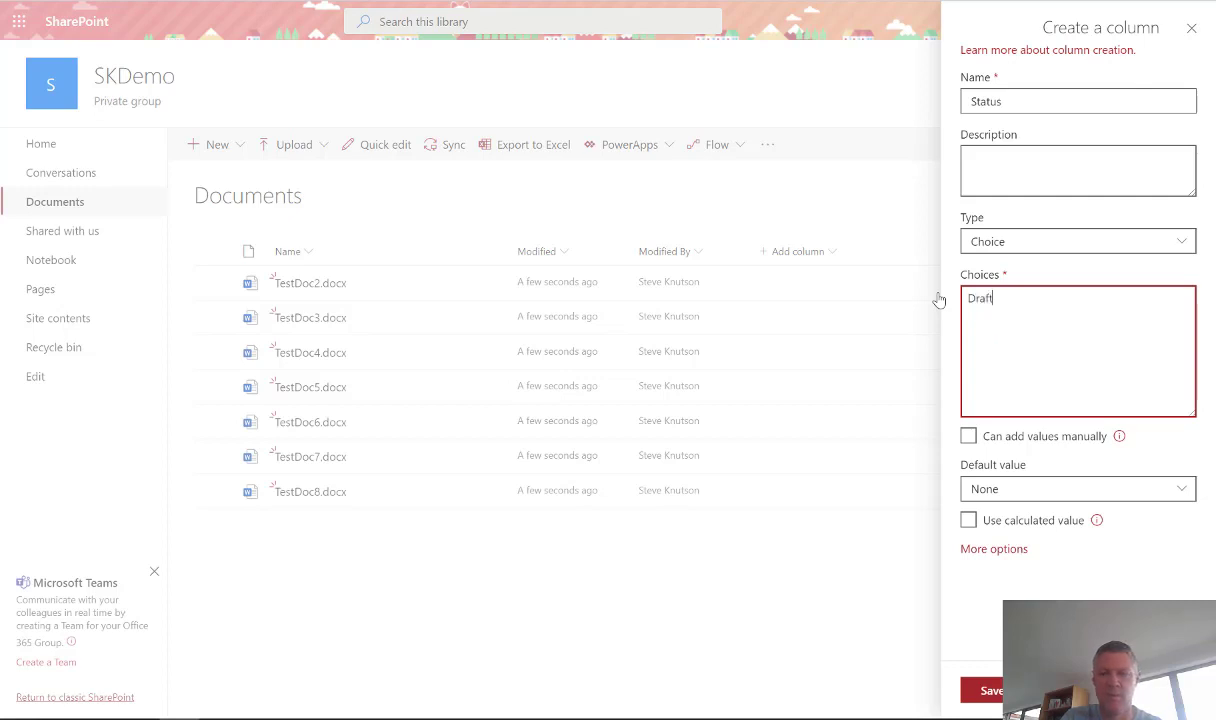
type("raft")
key("Return")
type("App")
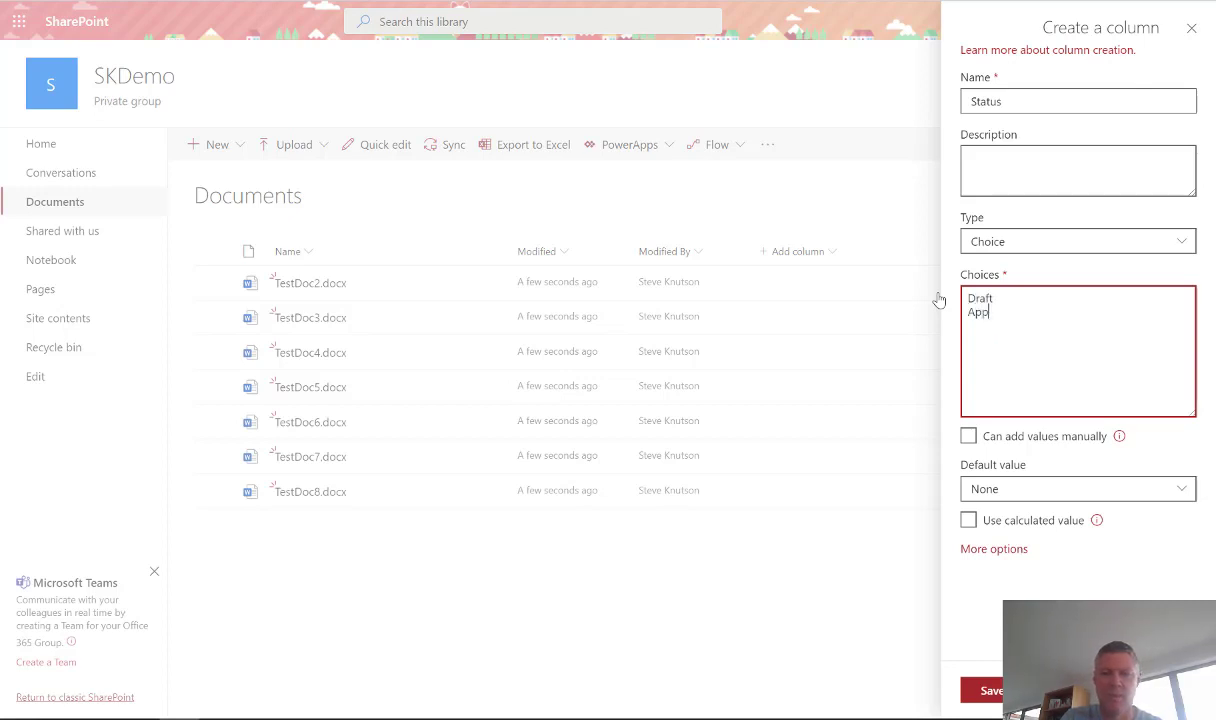
type("roved ")
type("Archi")
type("ved")
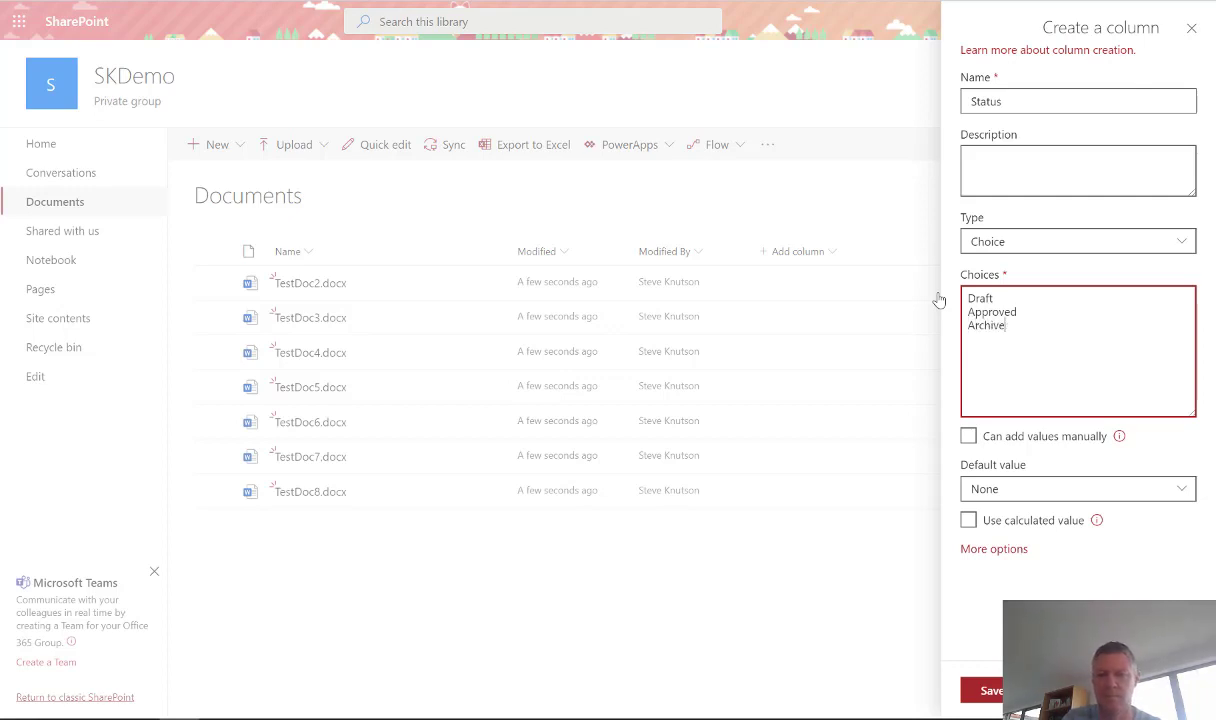
Step: Keep the Status column's default value at None and save the column
left_click(1060, 489)
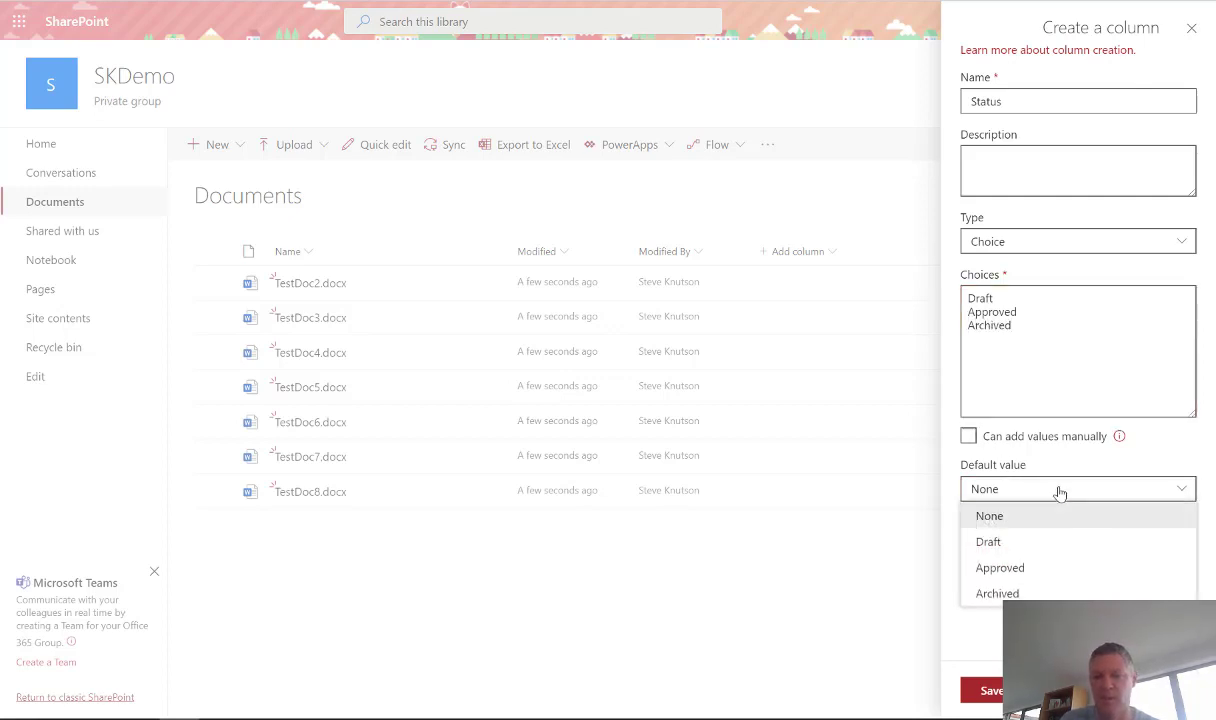
left_click(1058, 490)
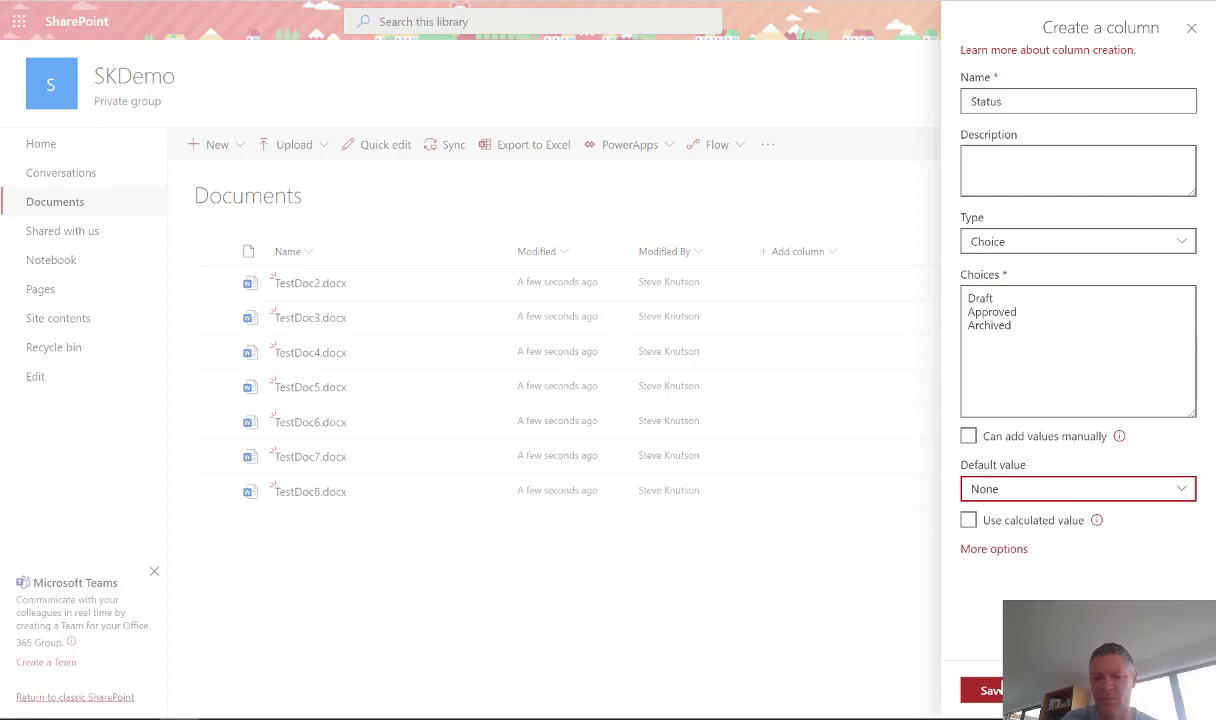
left_click(988, 690)
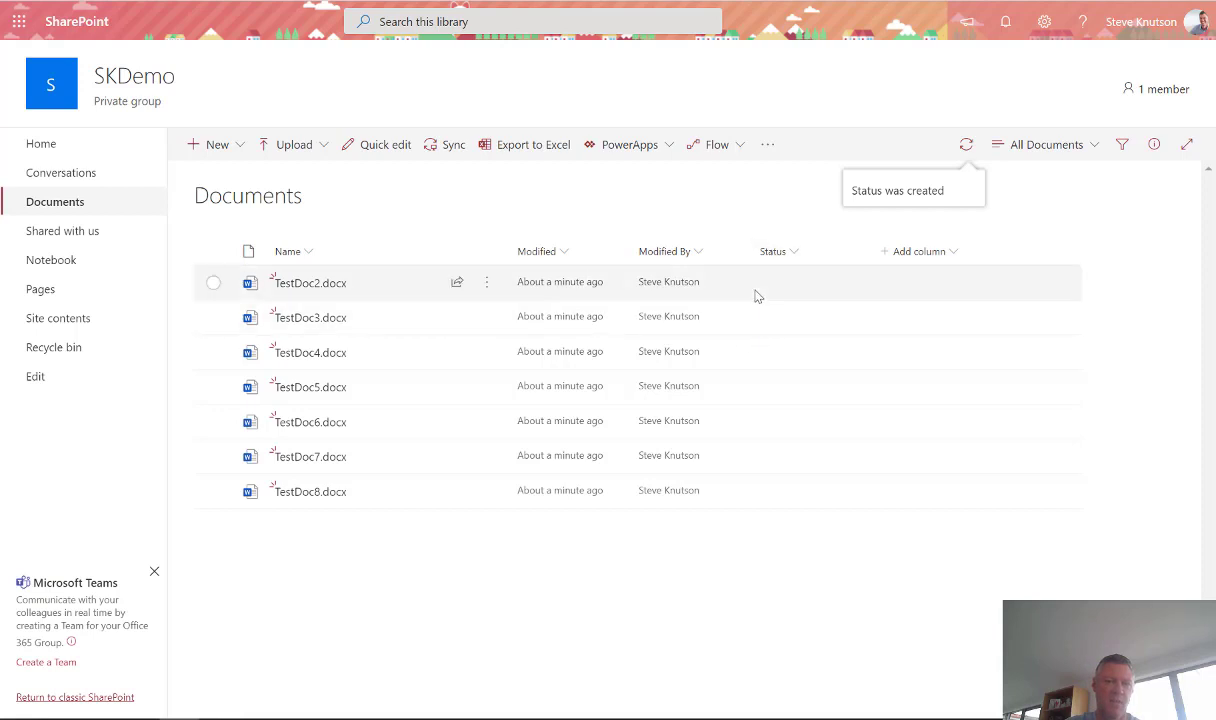
Step: In quick edit, set the Status of TestDoc2 to Approved and fill that value down through TestDoc8
left_click(370, 162)
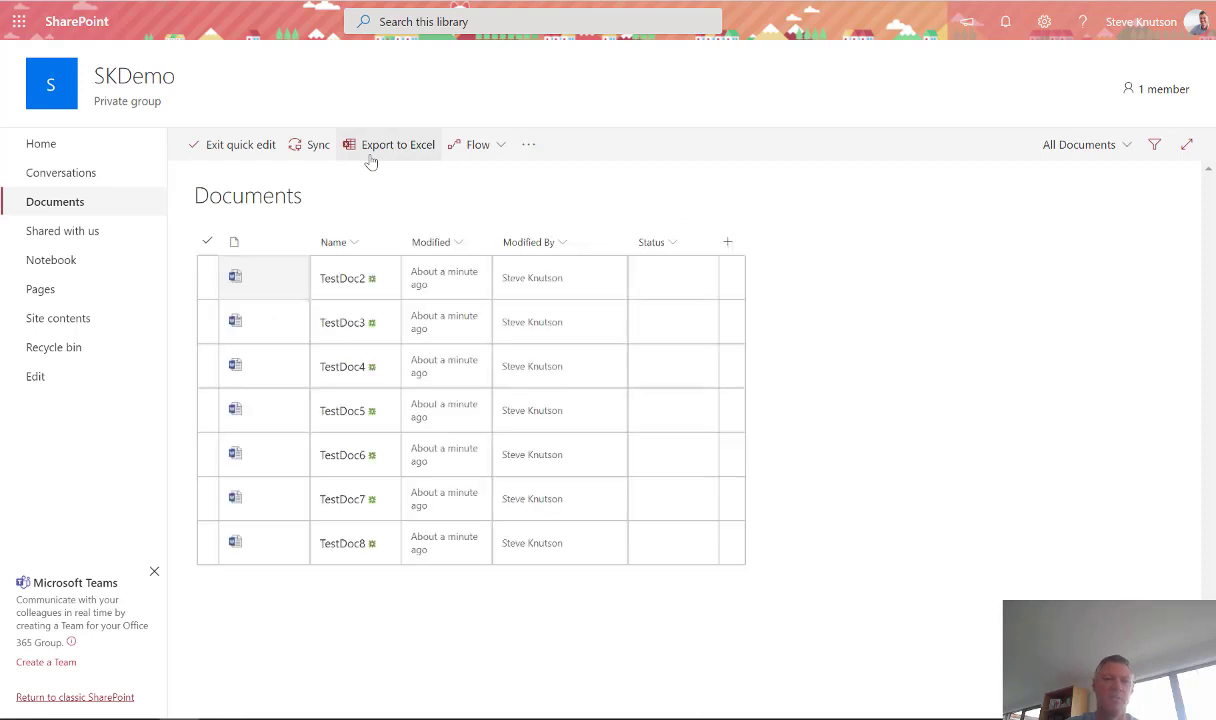
left_click(660, 266)
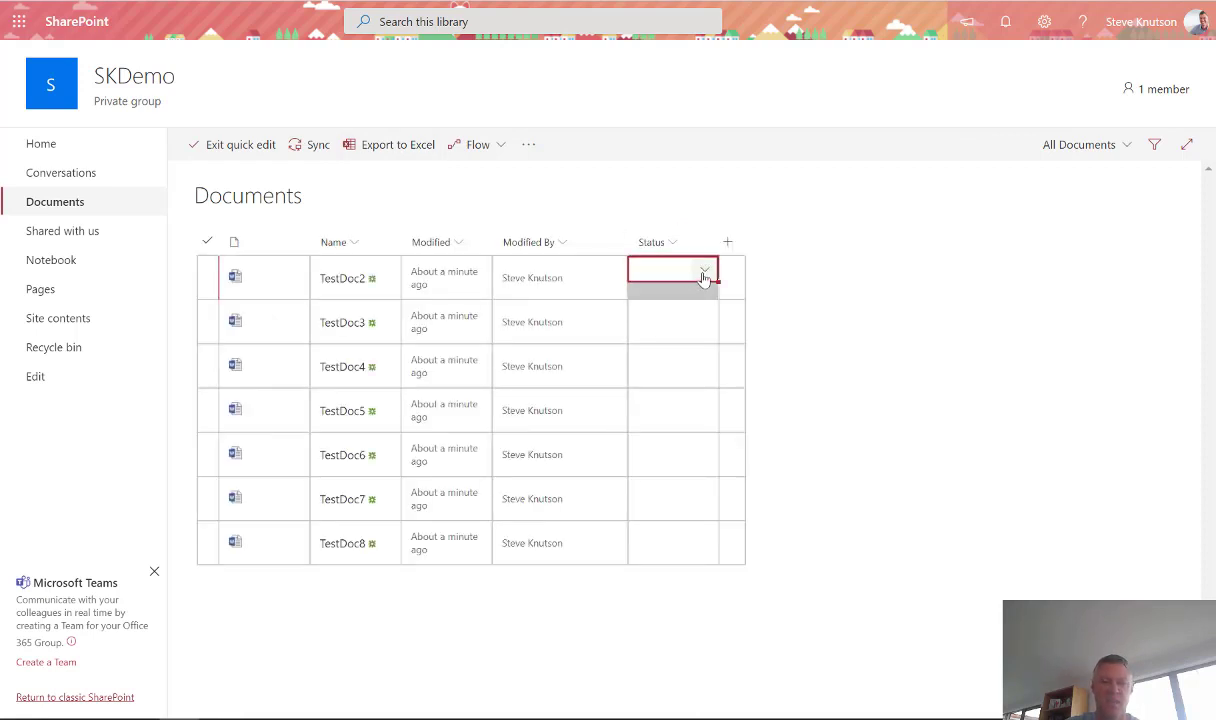
left_click(703, 270)
left_click(702, 330)
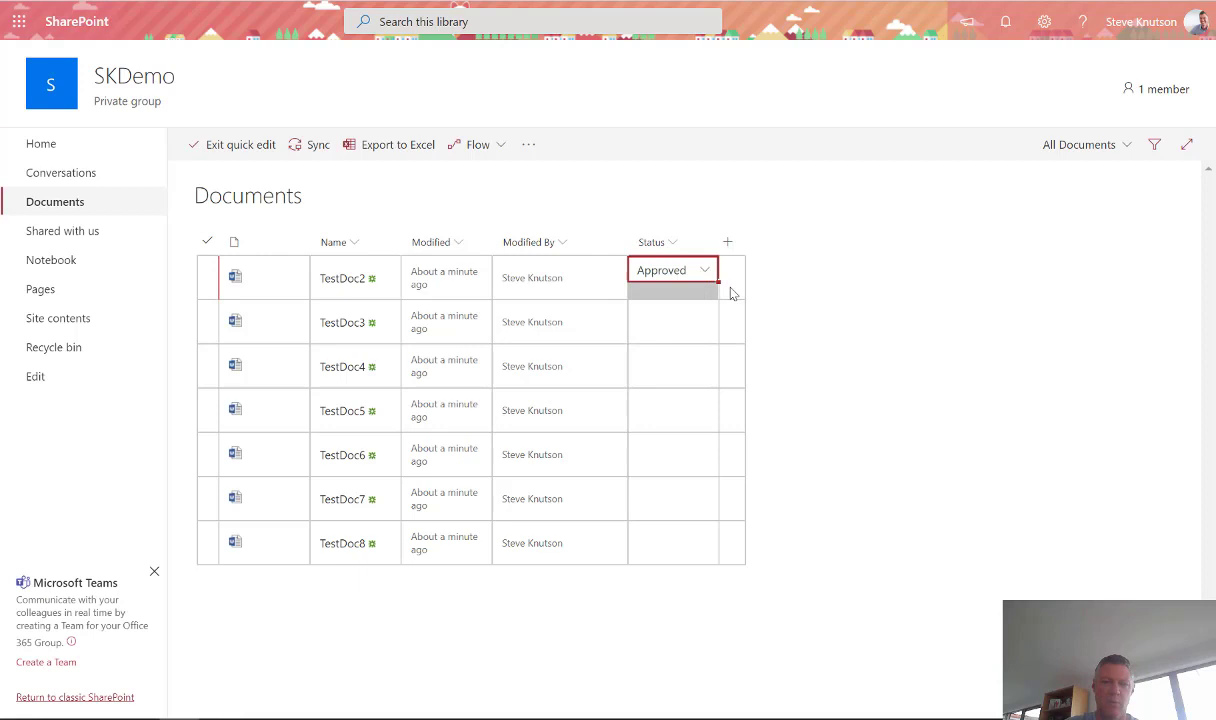
left_click_drag(718, 282, 603, 552)
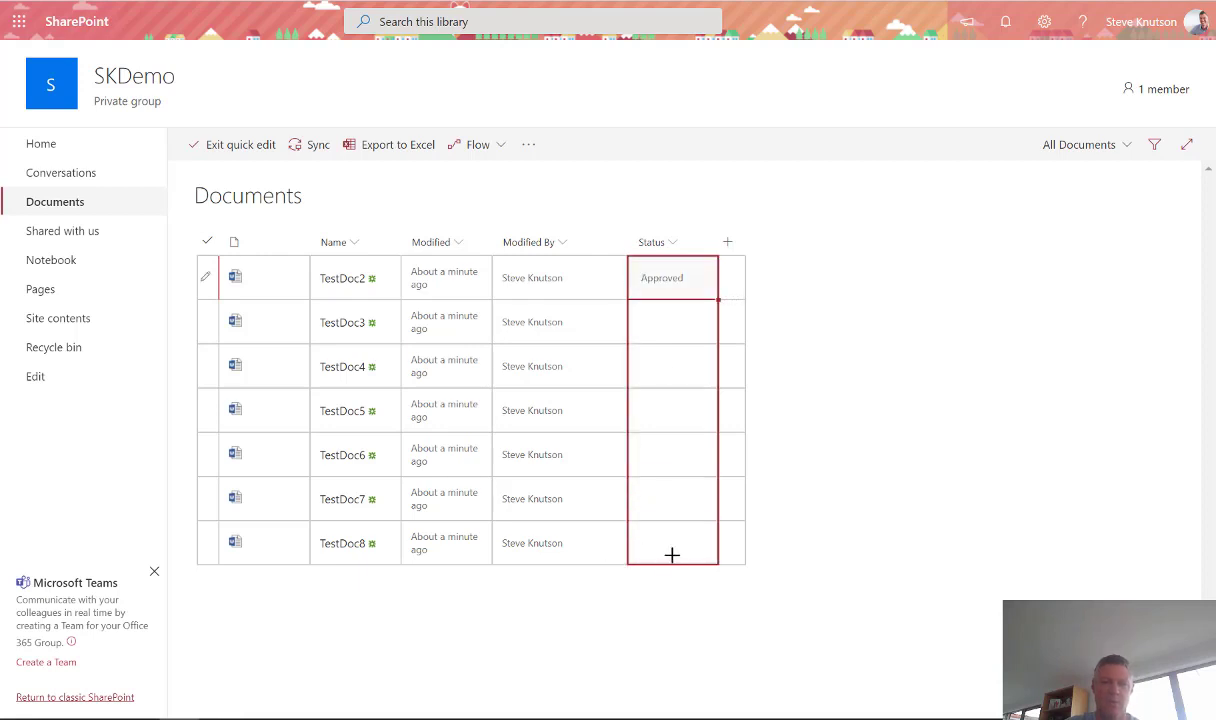
mouse_move(702, 569)
left_mouse_down()
mouse_move(720, 427)
mouse_move(690, 535)
mouse_move(698, 551)
left_mouse_up()
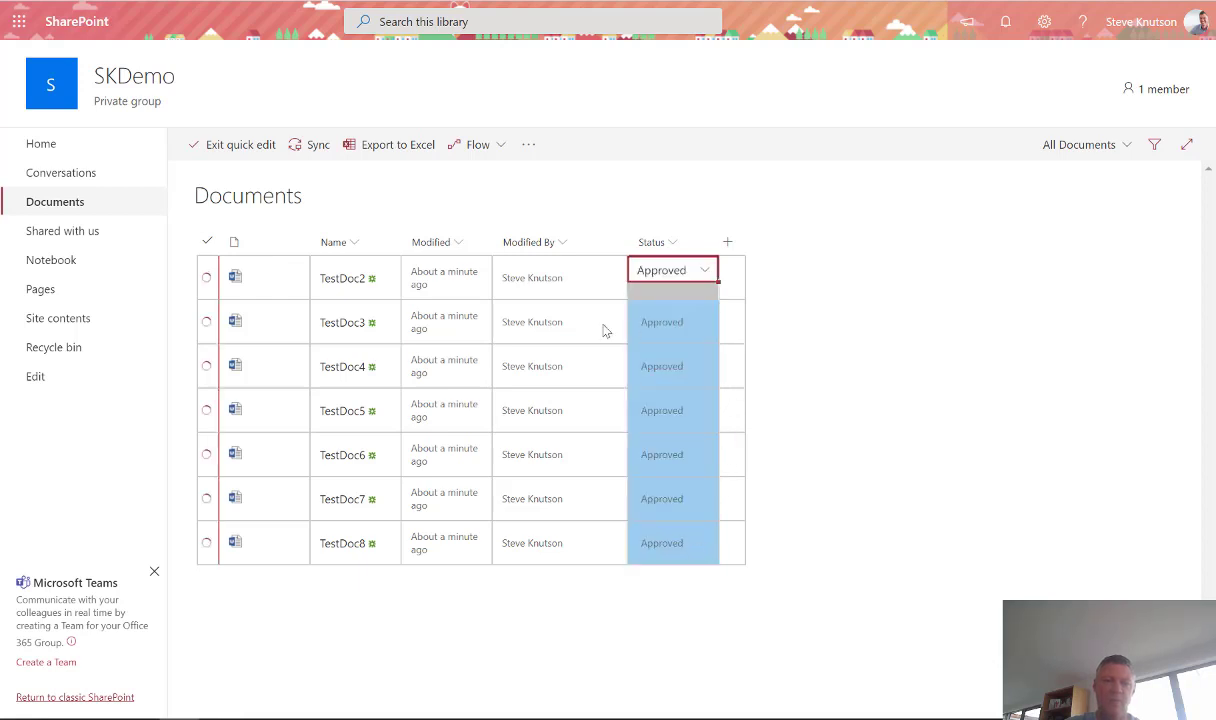
Step: Exit quick edit and return to the library's standard list view
left_click(256, 158)
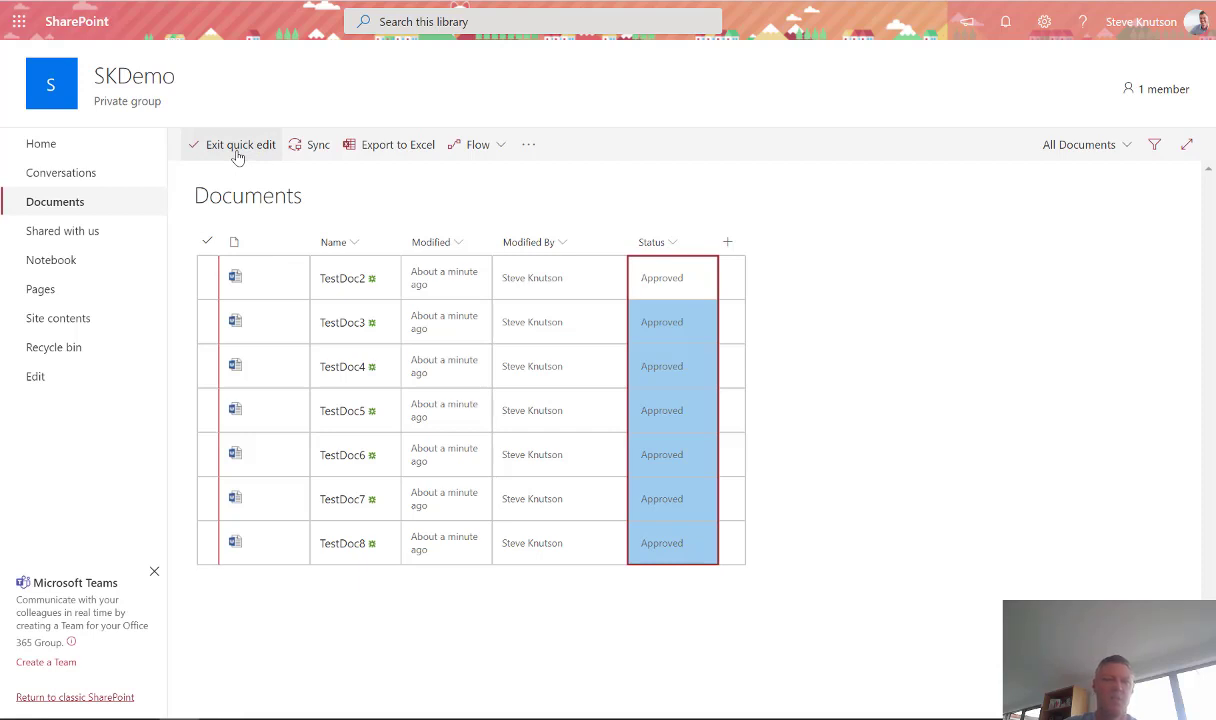
left_click(210, 152)
left_click(276, 293)
left_click(236, 153)
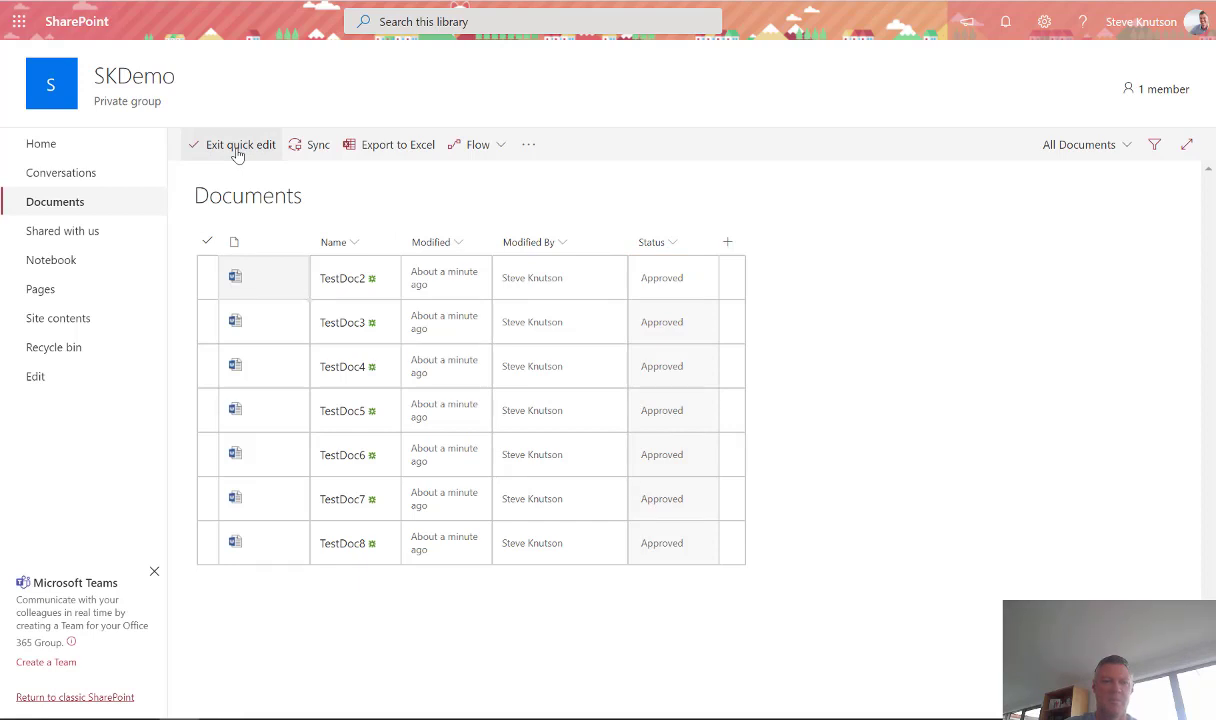
left_click(90, 207)
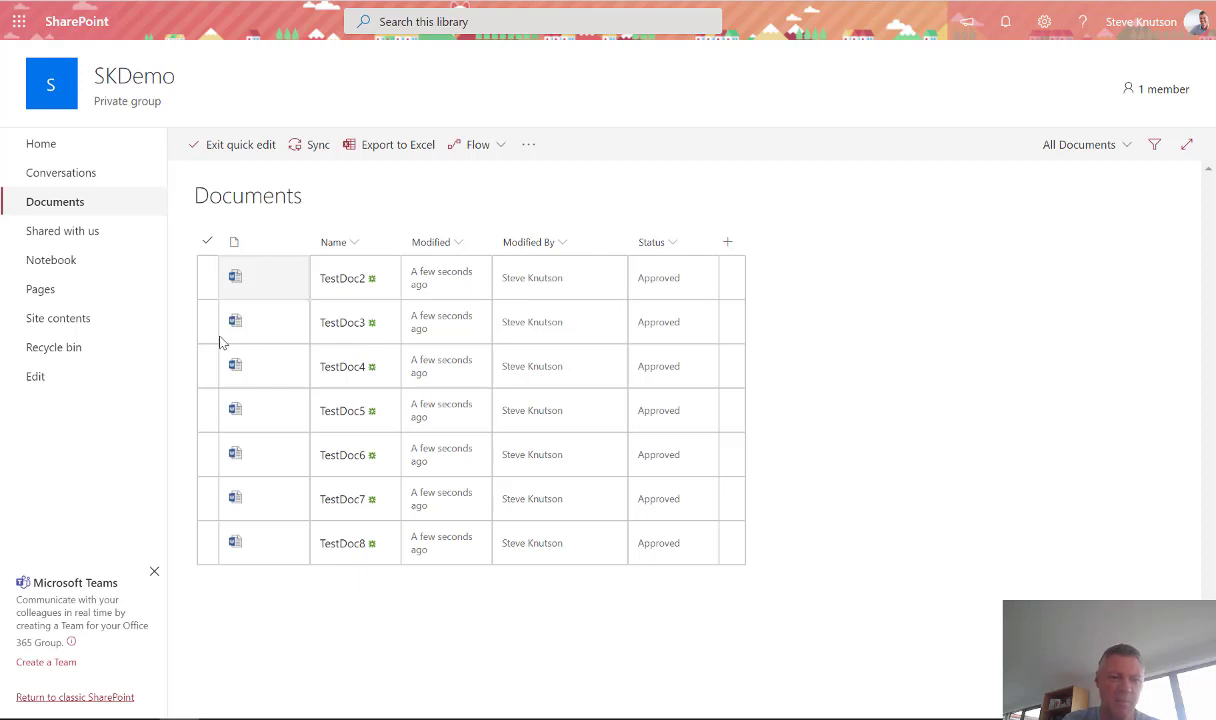
left_click(266, 150)
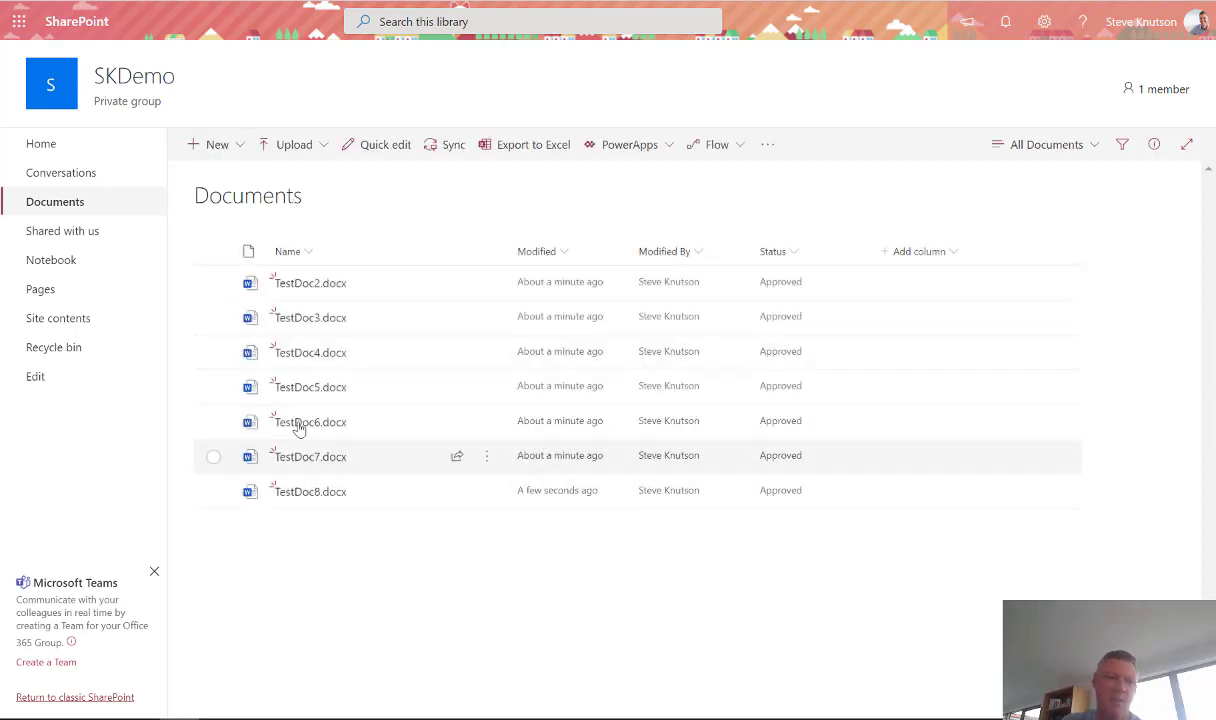
Step: Select TestDoc3.docx and open its details to examine the document's properties
left_click(212, 319)
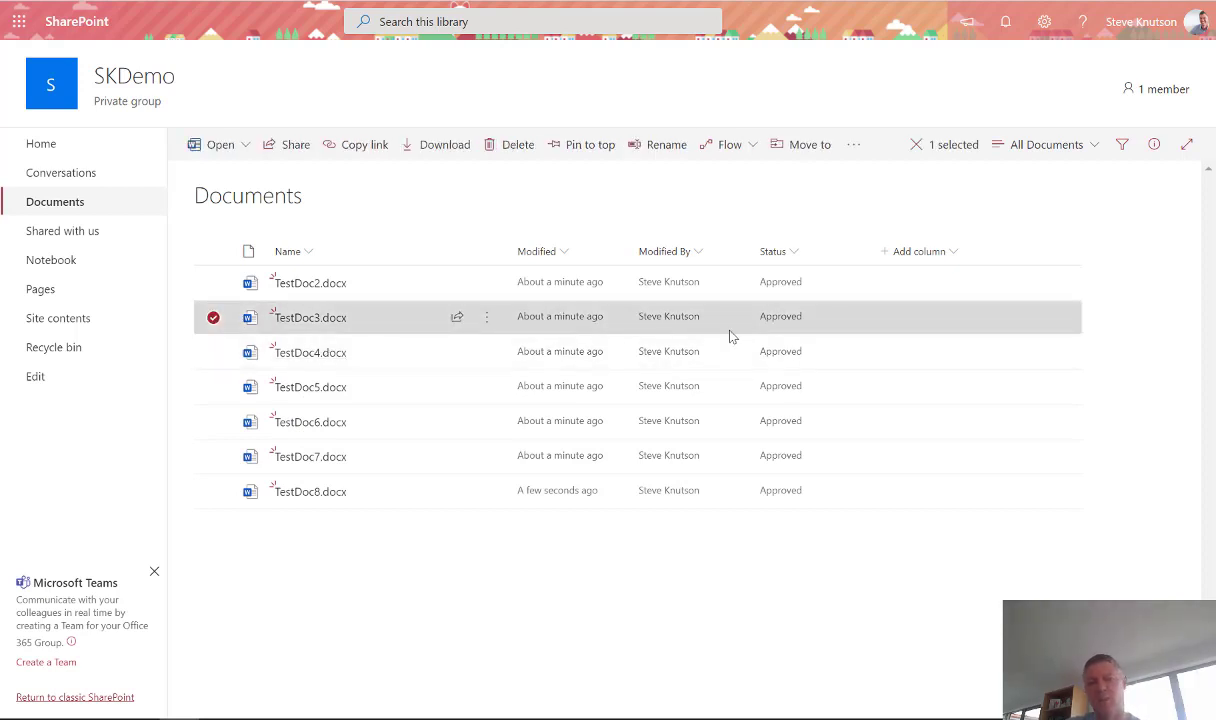
left_click(1156, 146)
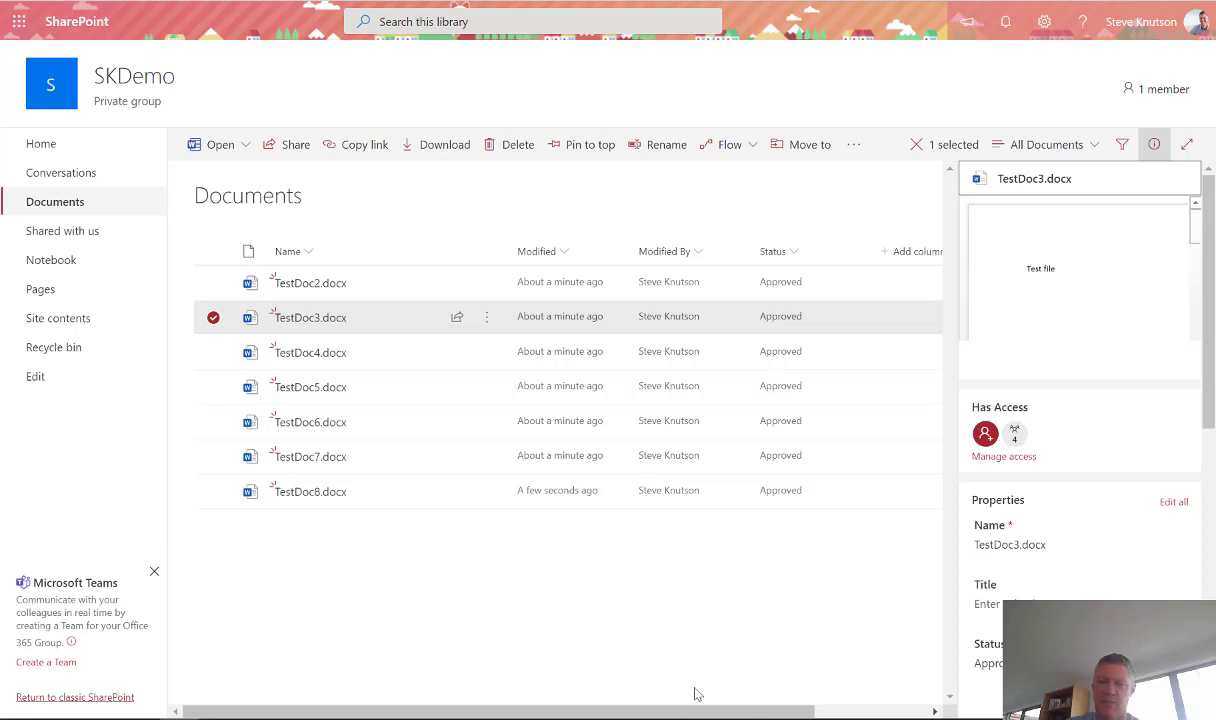
scroll(1092, 594, "down", 3)
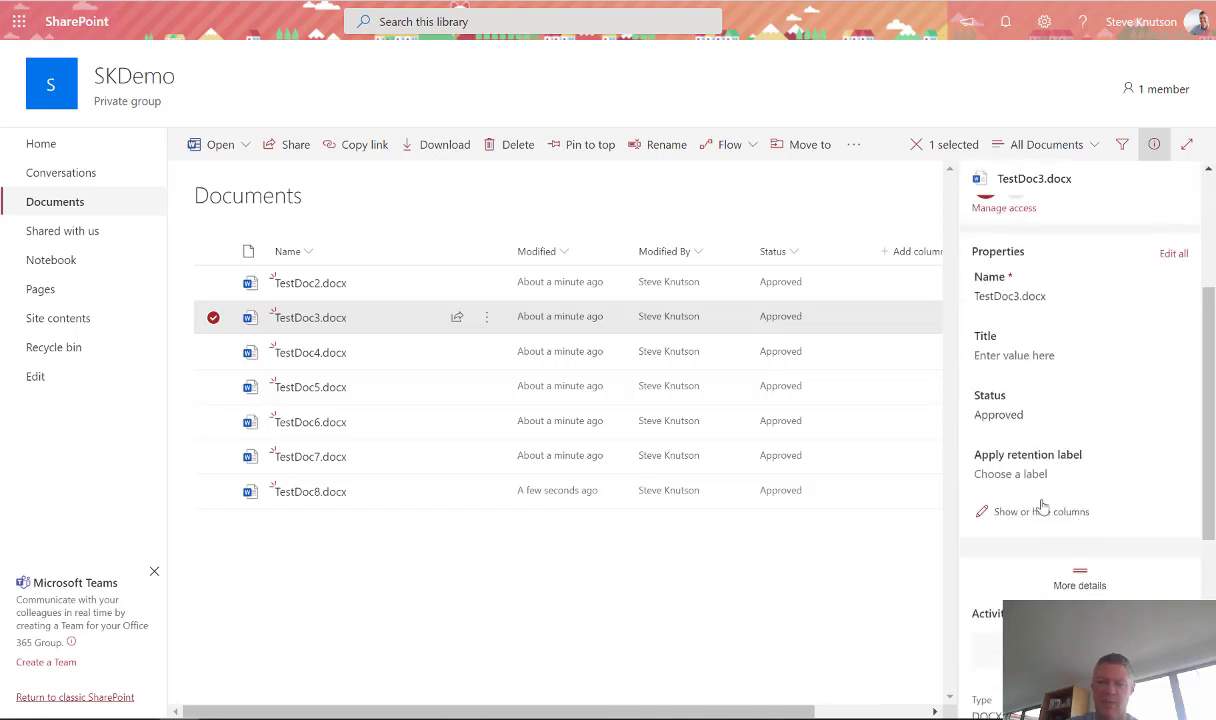
Step: Set the Status property of TestDoc3.docx to Archived and close its details
left_click(1050, 415)
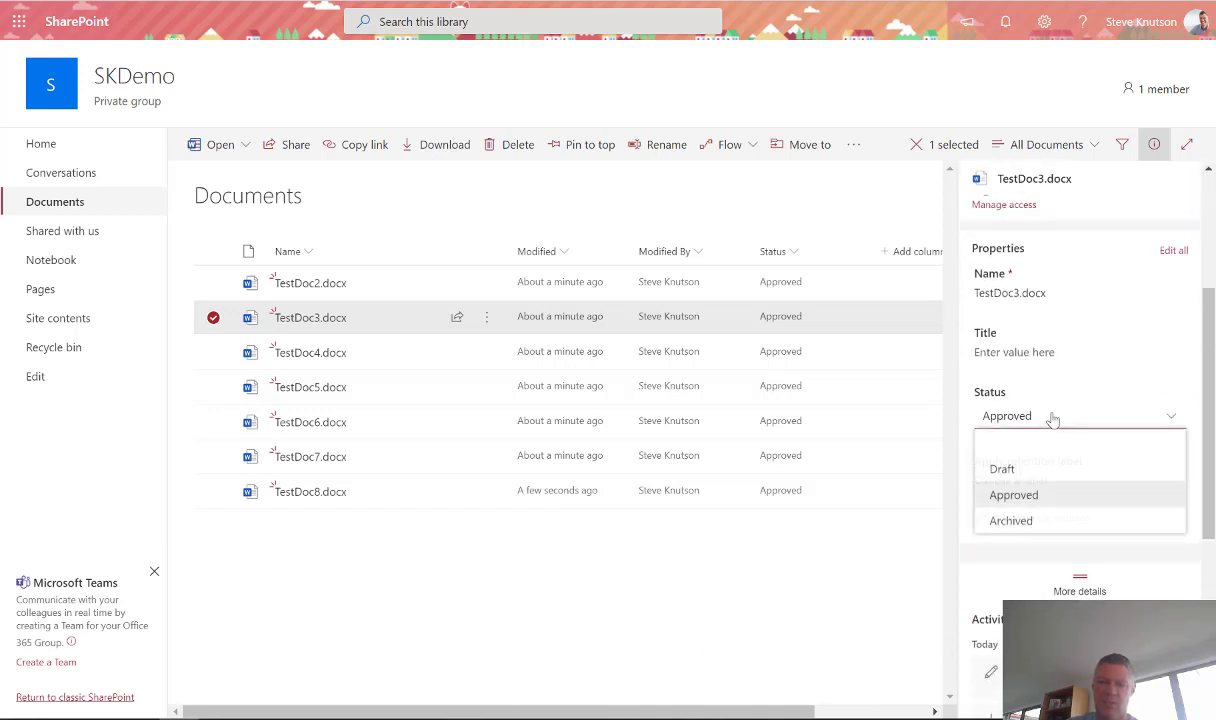
left_click(1020, 521)
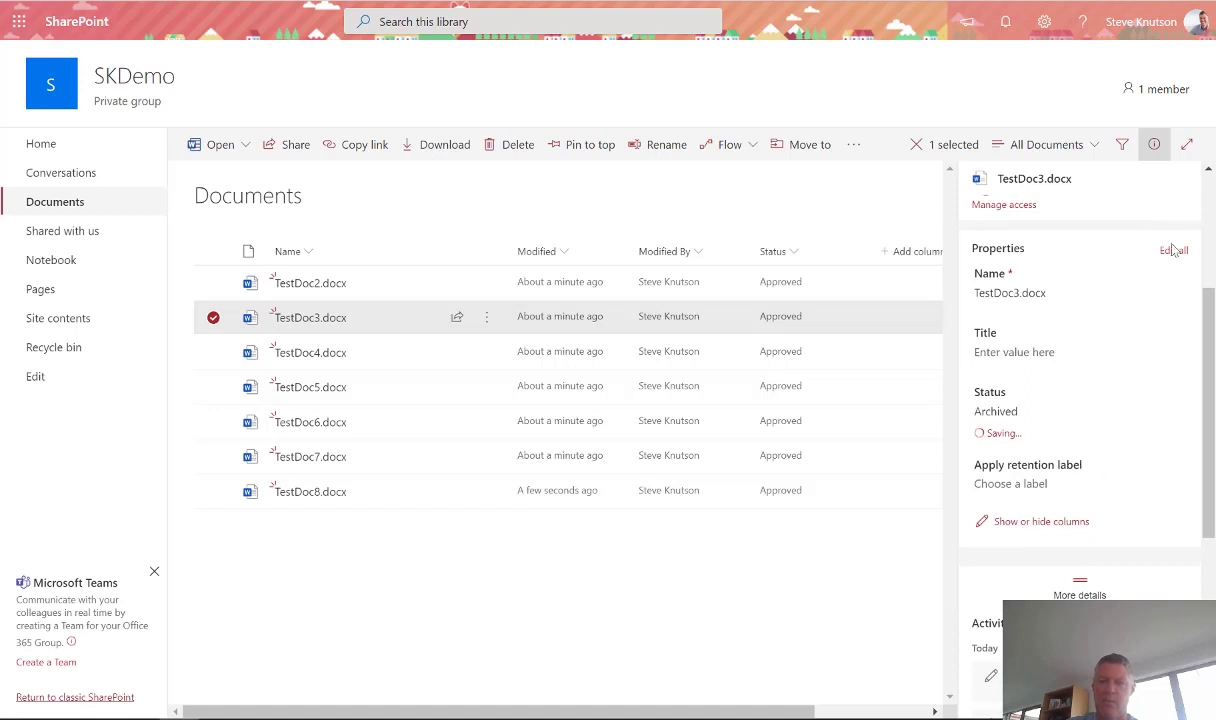
left_click(1123, 177)
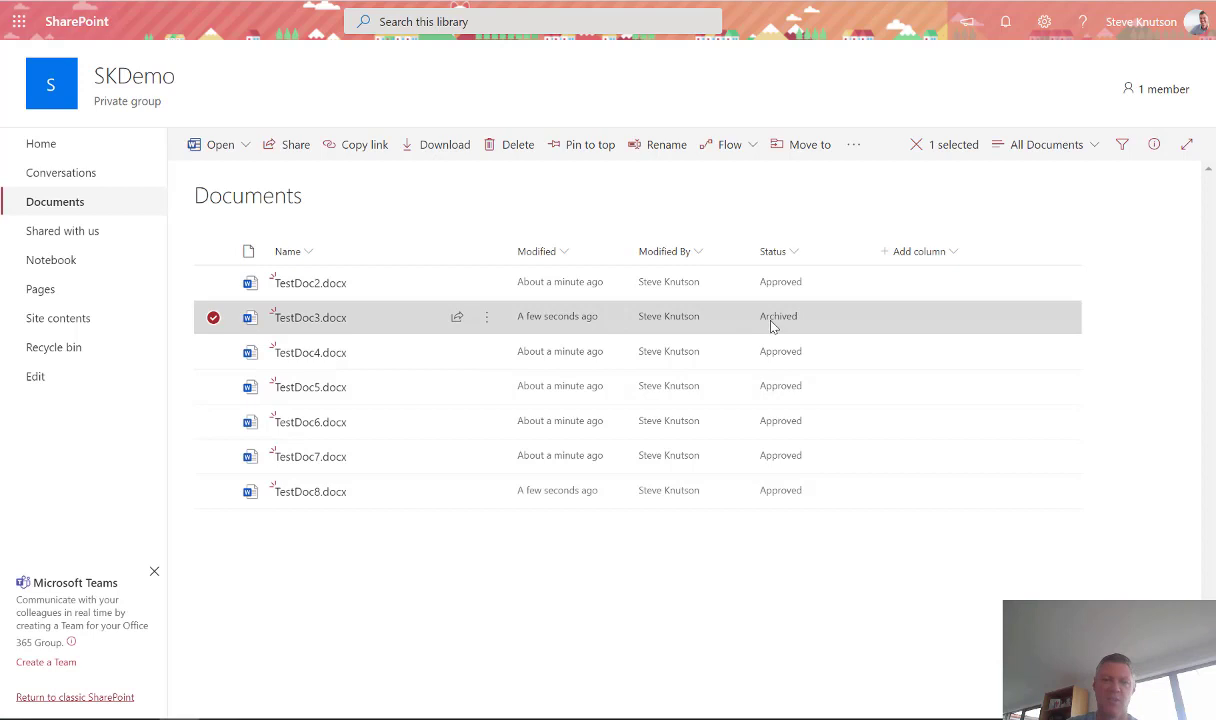
Step: Filter the Documents library by the Status column to show only Approved items
left_click(798, 262)
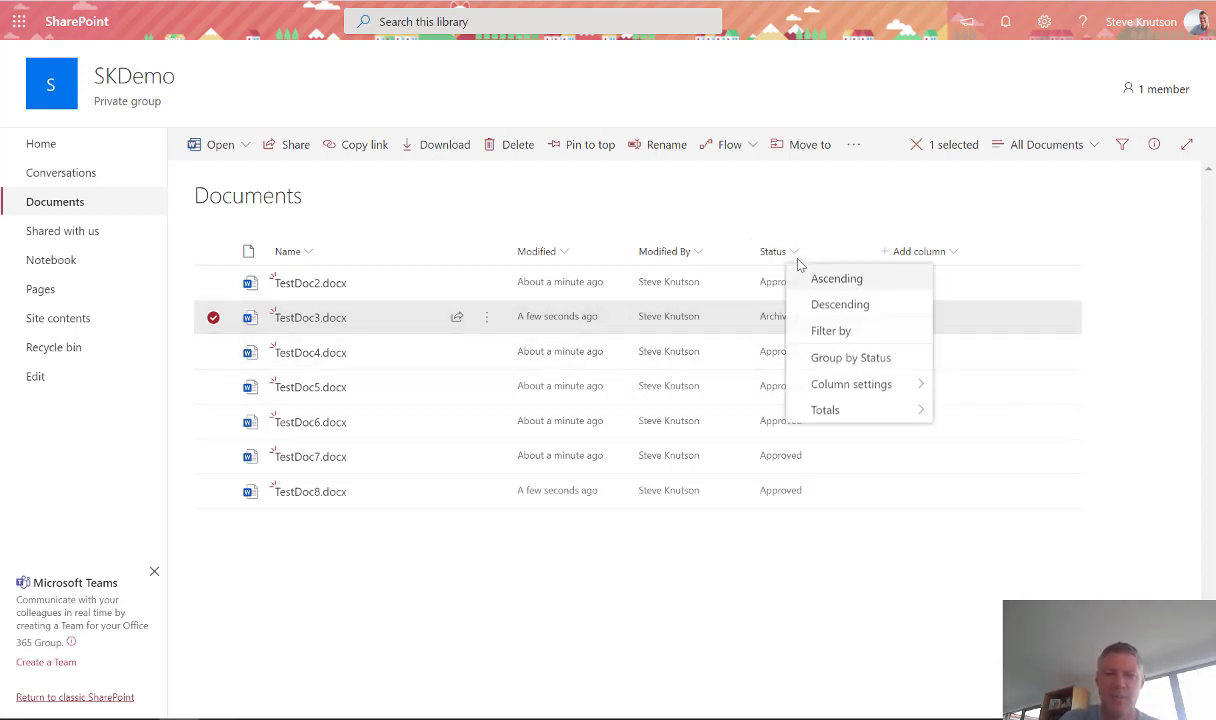
left_click(815, 340)
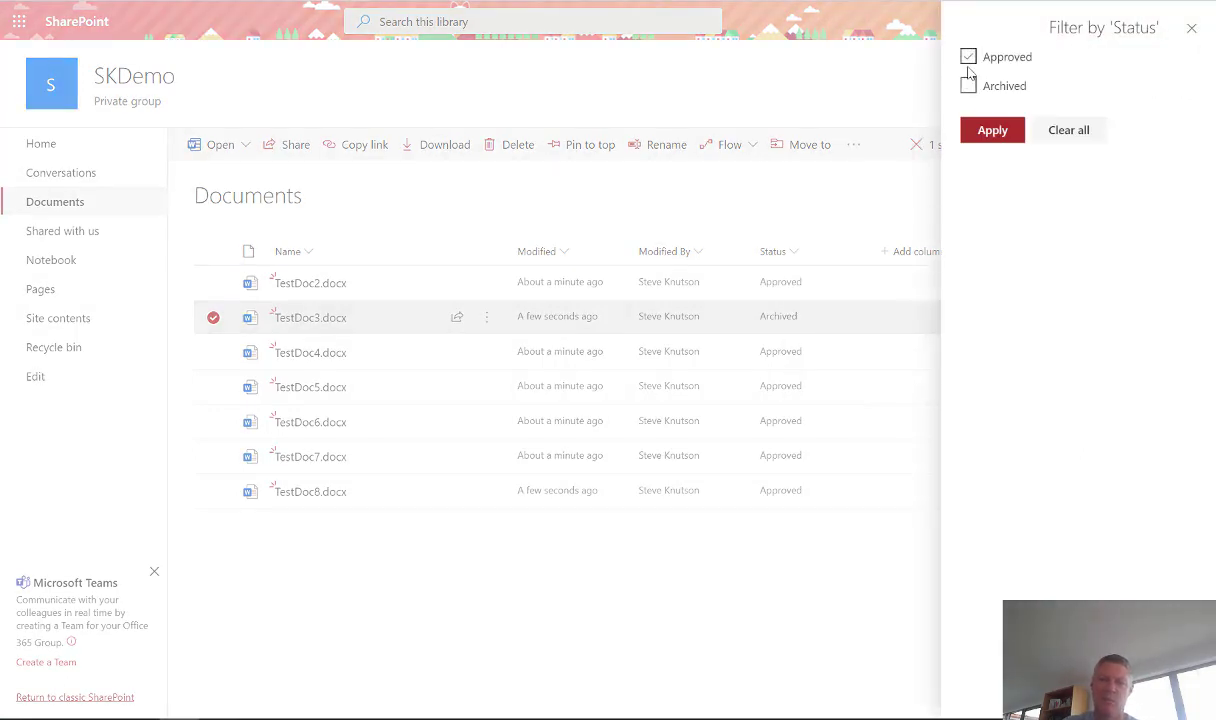
left_click(968, 60)
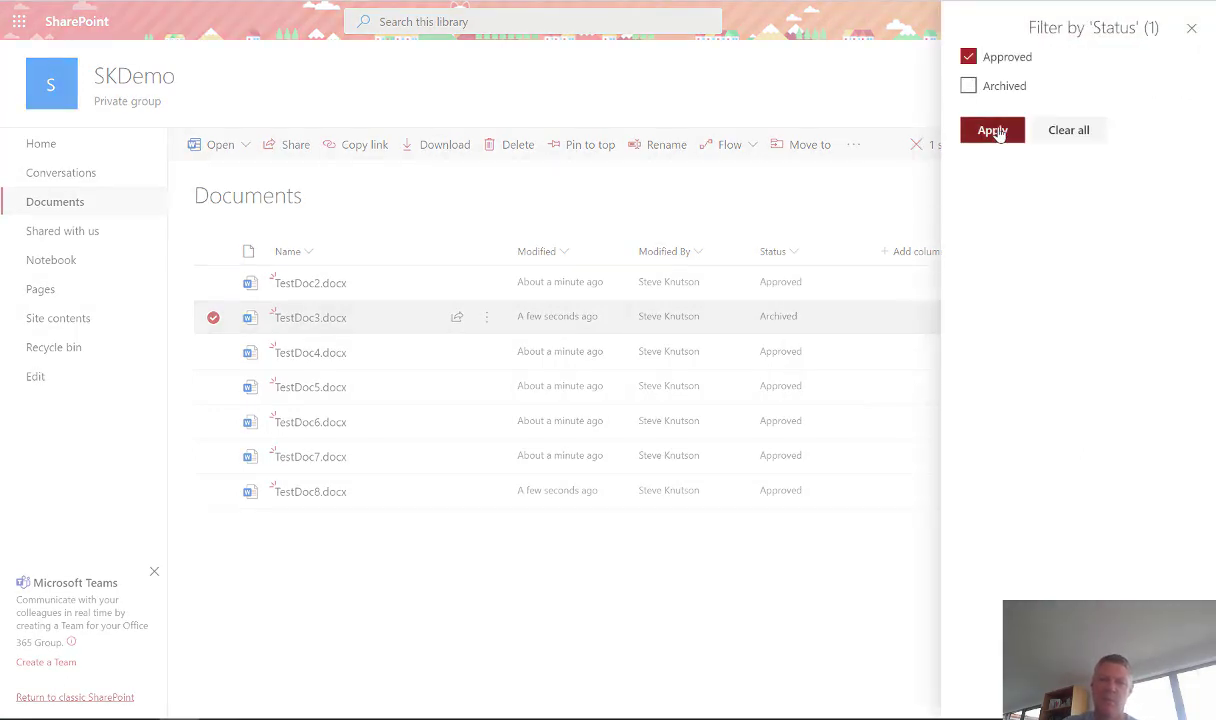
left_click(993, 131)
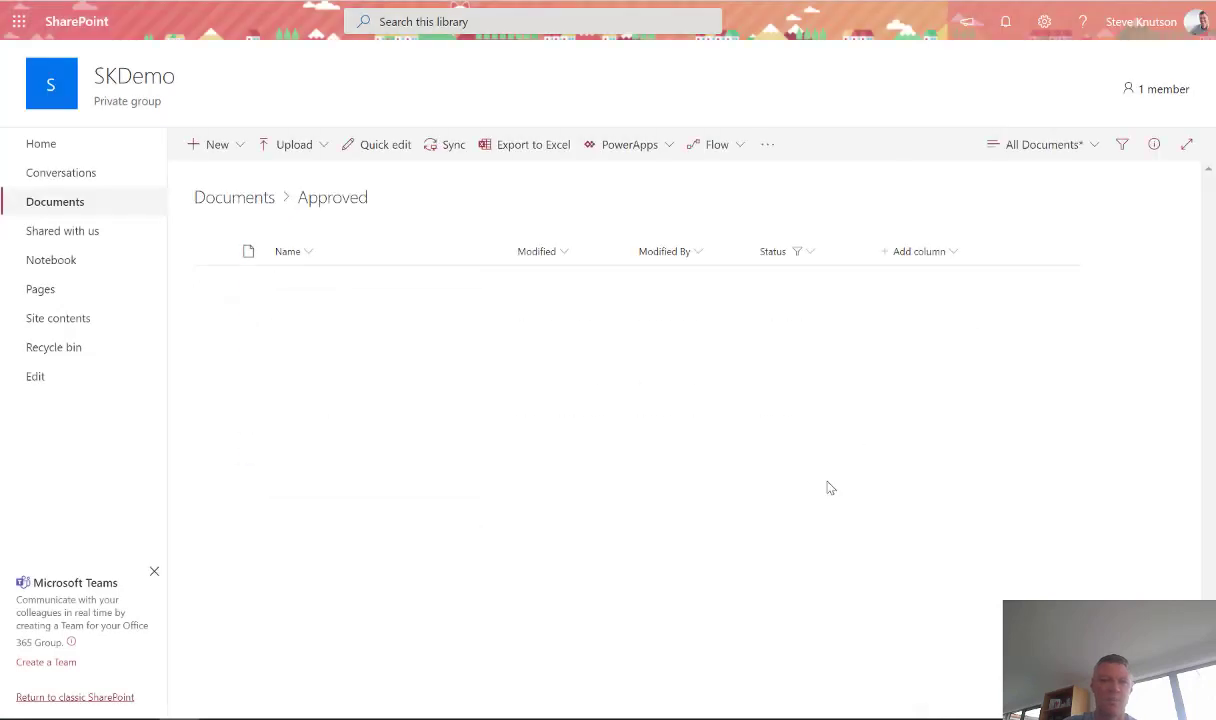
Step: Save the filtered list as a public view named Approved
left_click(1094, 148)
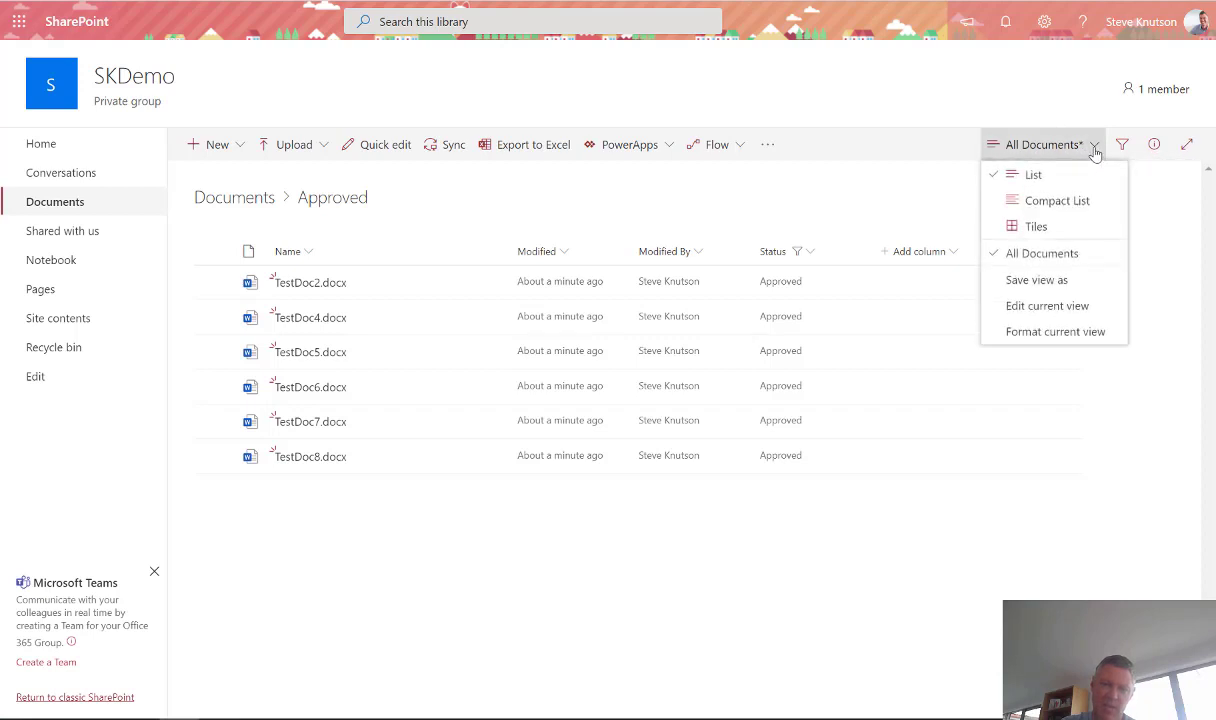
left_click(1040, 281)
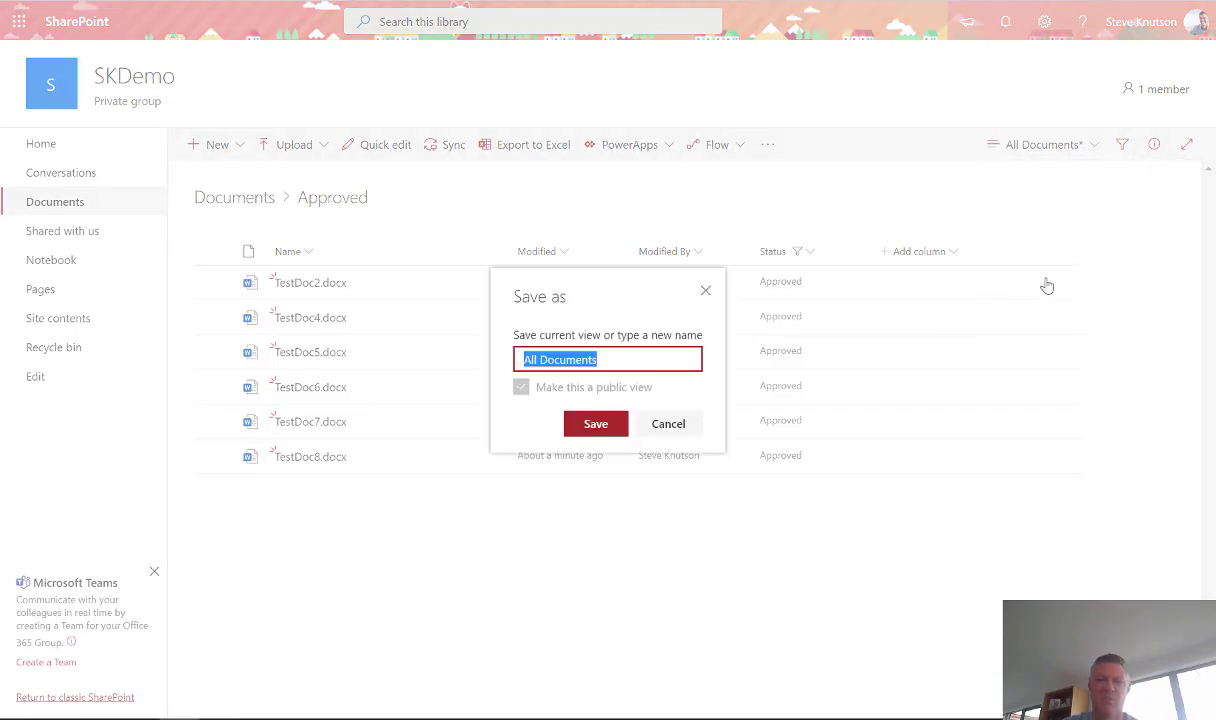
type("Approved")
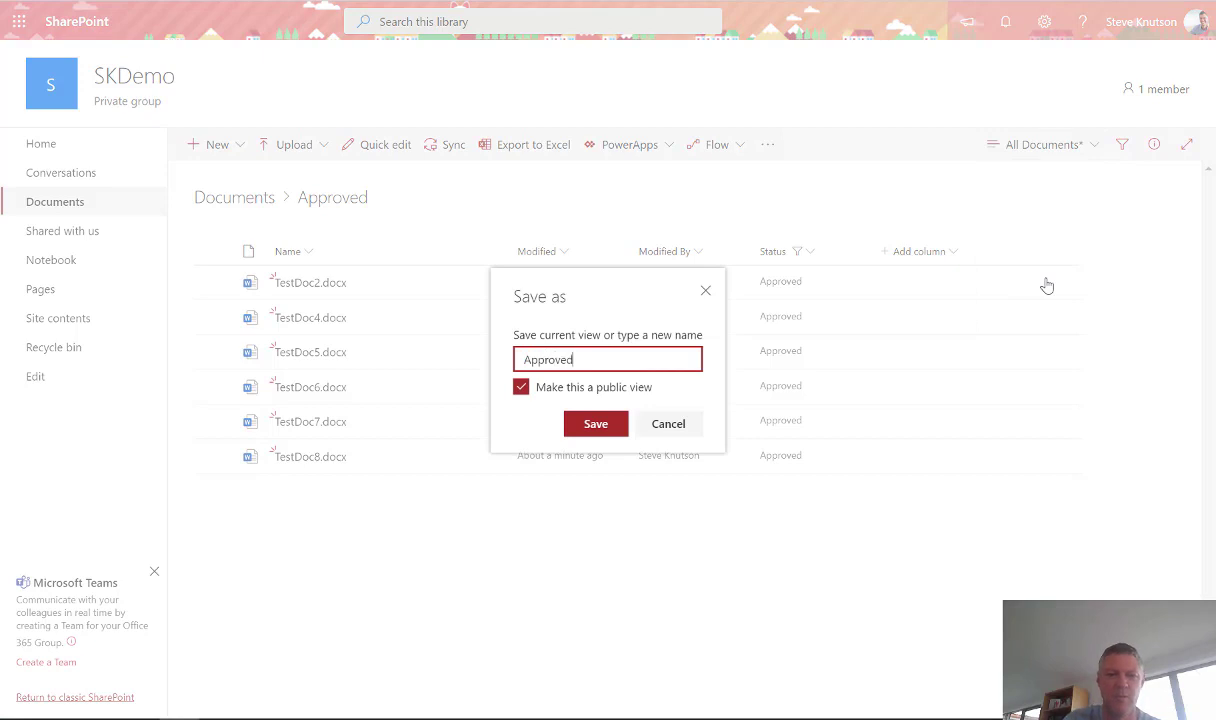
left_click(598, 424)
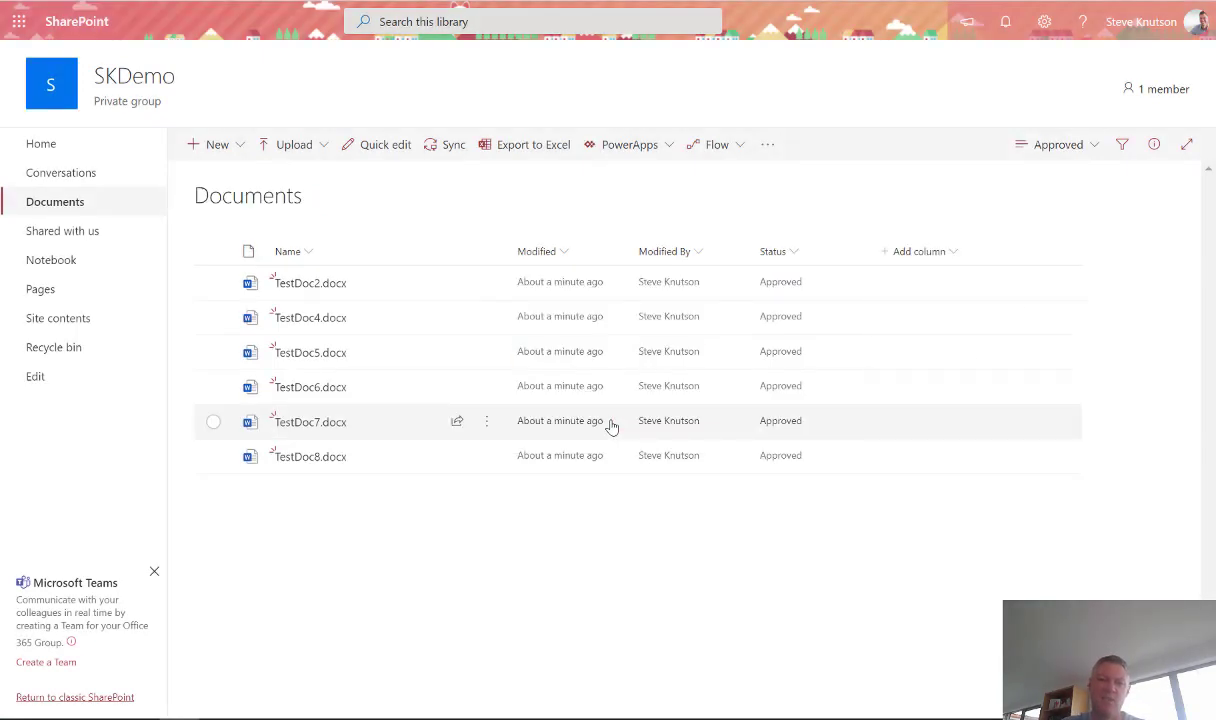
Step: Return to the All Documents view and set the Status property of TestDoc6.docx to Draft, closing its details
left_click(1092, 147)
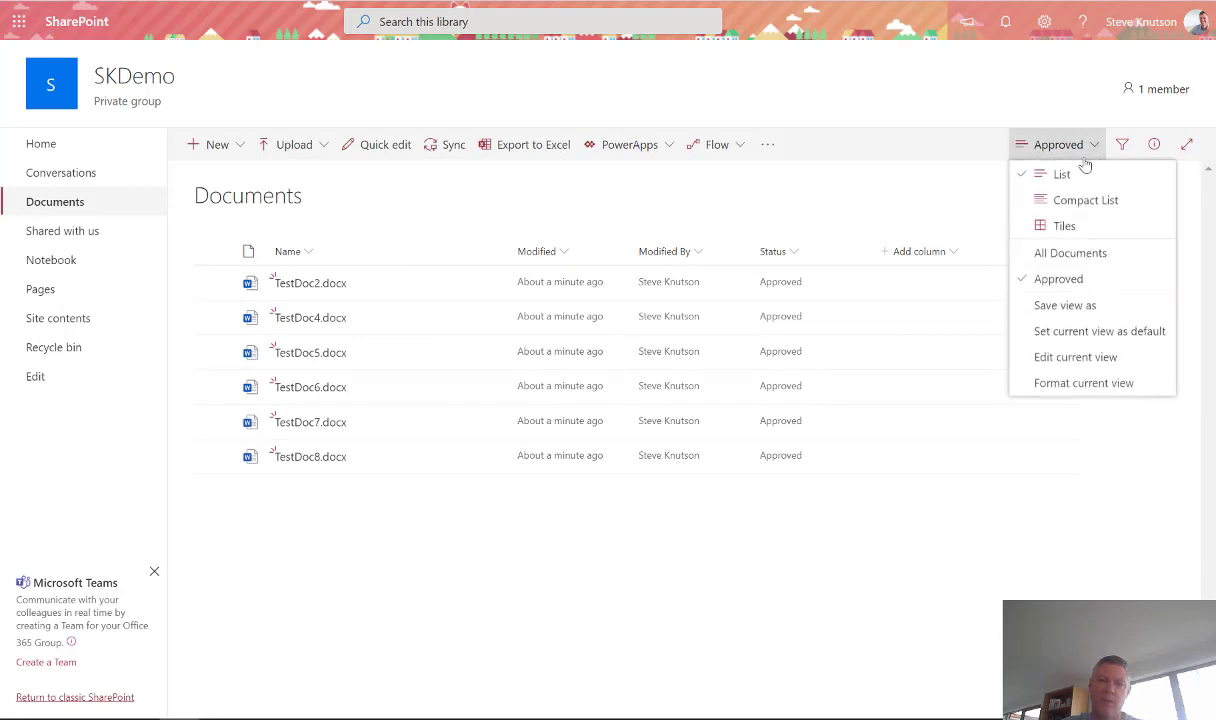
left_click(1048, 262)
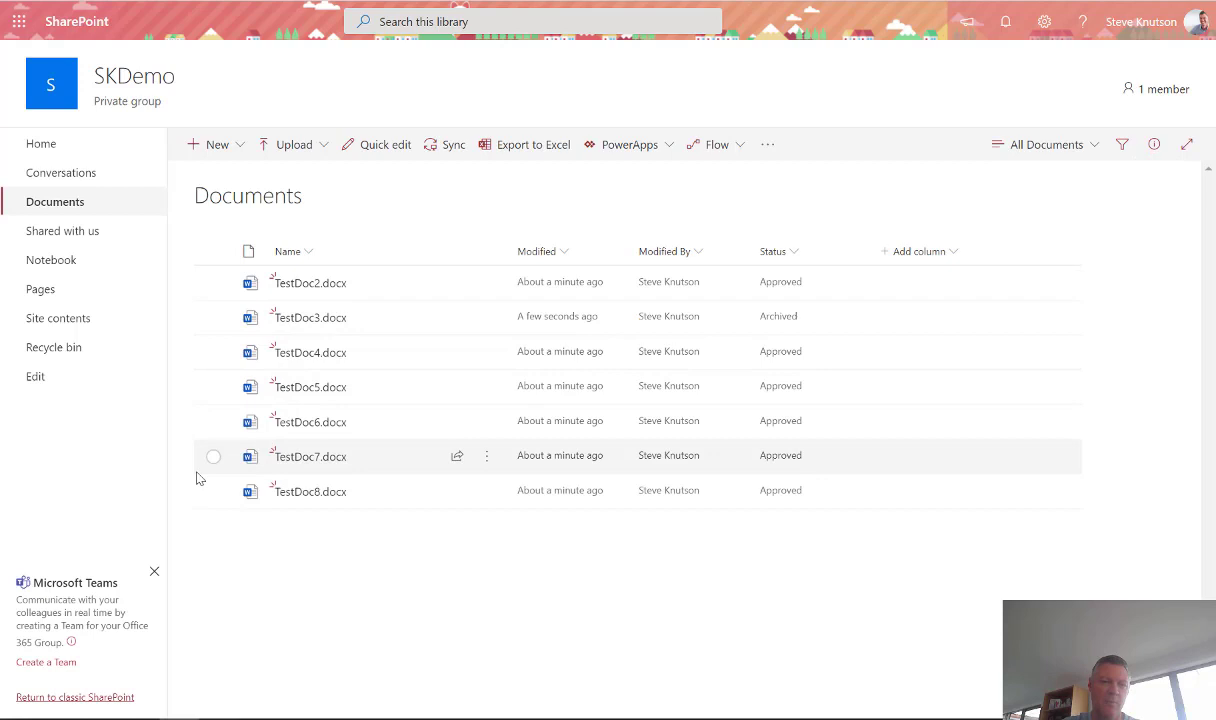
left_click(216, 423)
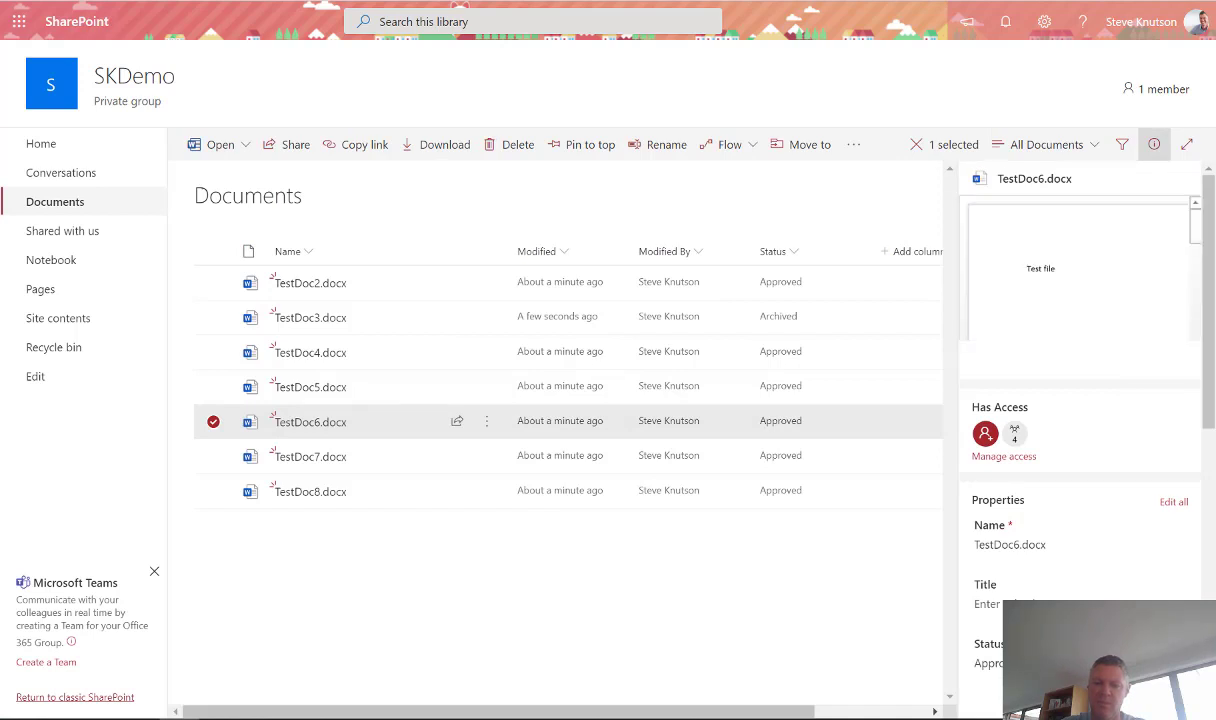
scroll(1145, 570, "down", 2)
left_click(1036, 499)
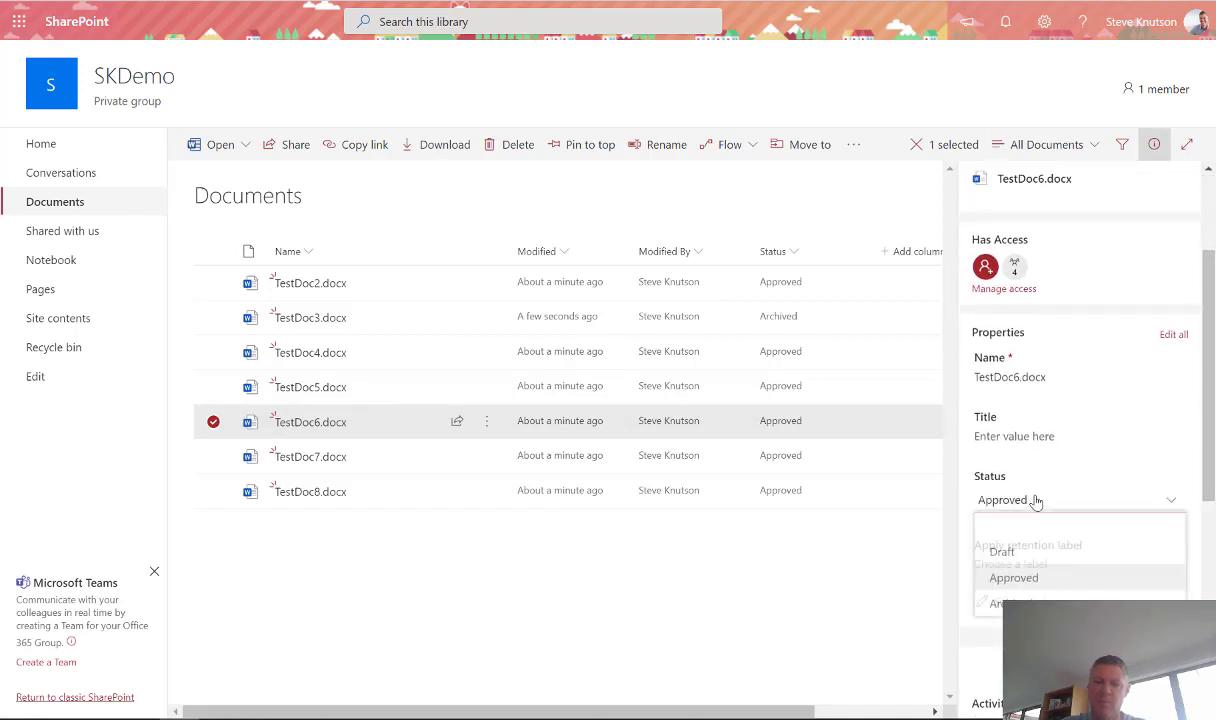
left_click(1045, 558)
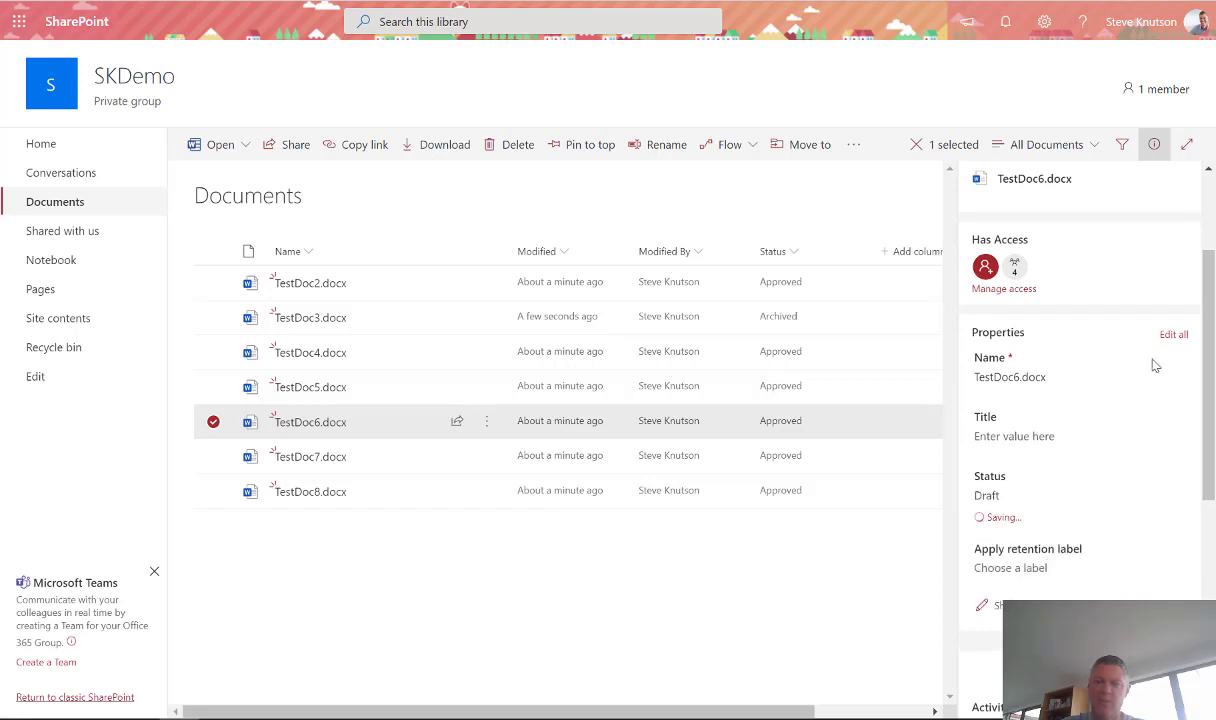
left_click(1154, 144)
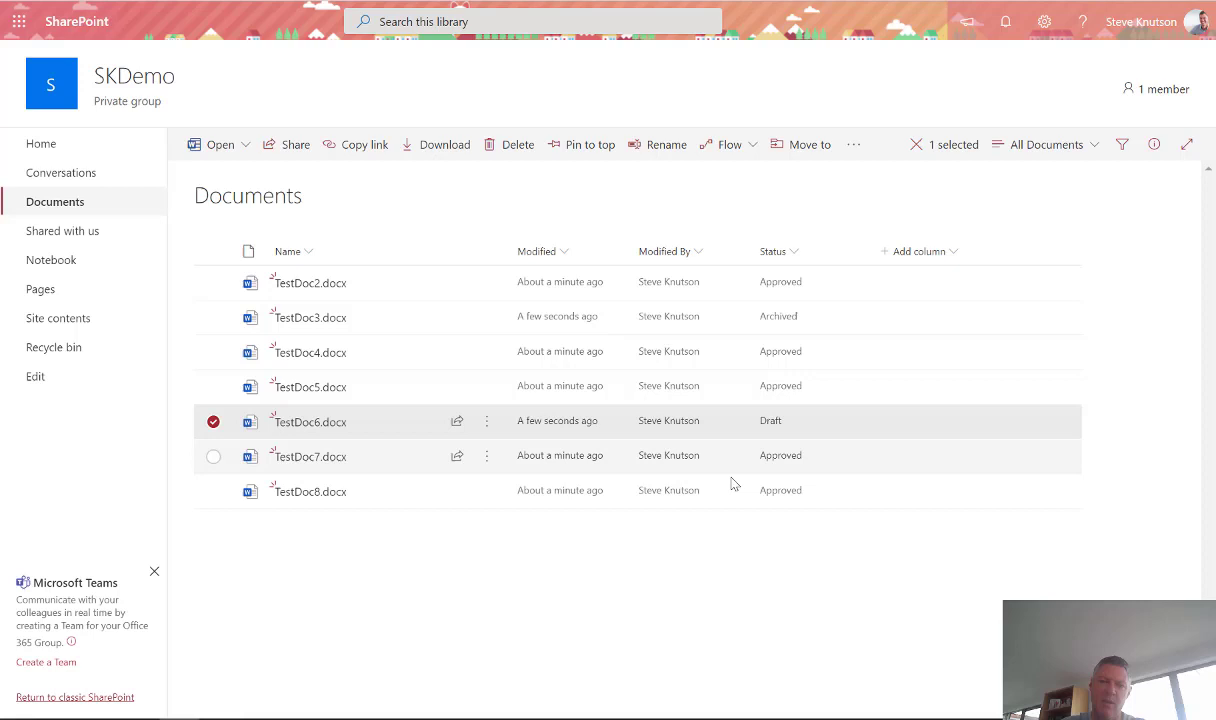
Step: Switch to the Approved view and open its settings to examine the displayed columns, sort order and Status filter
left_click(1089, 152)
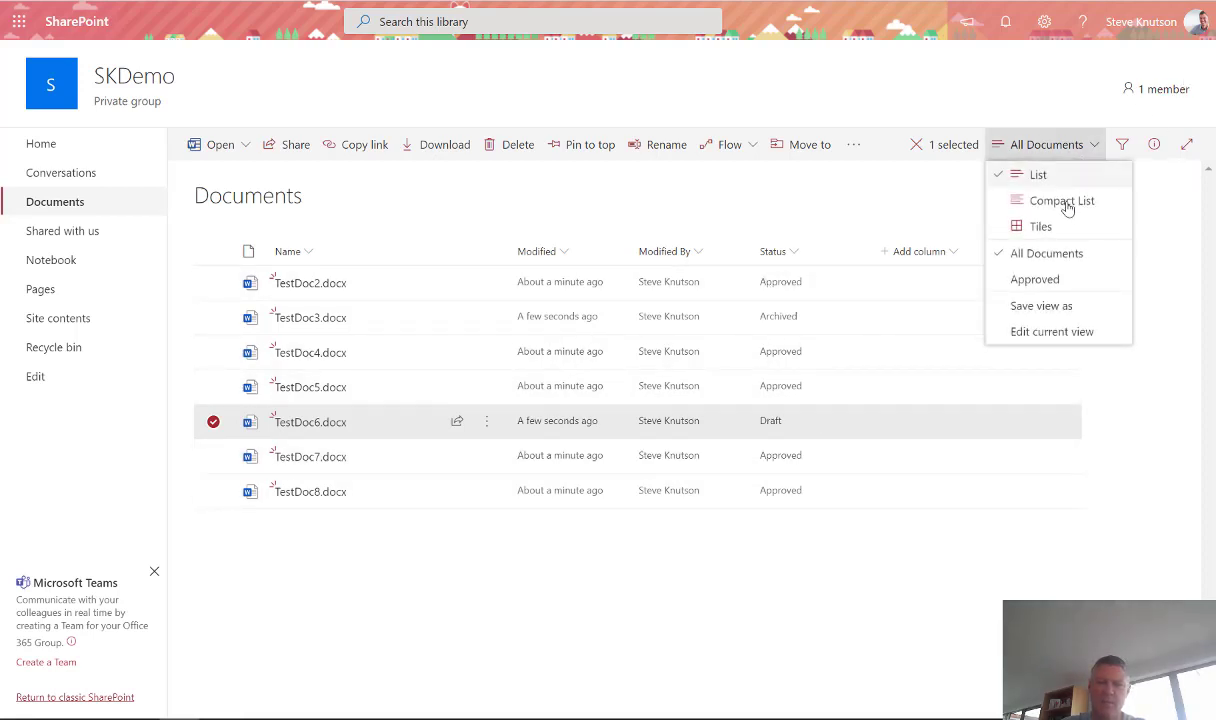
left_click(1040, 280)
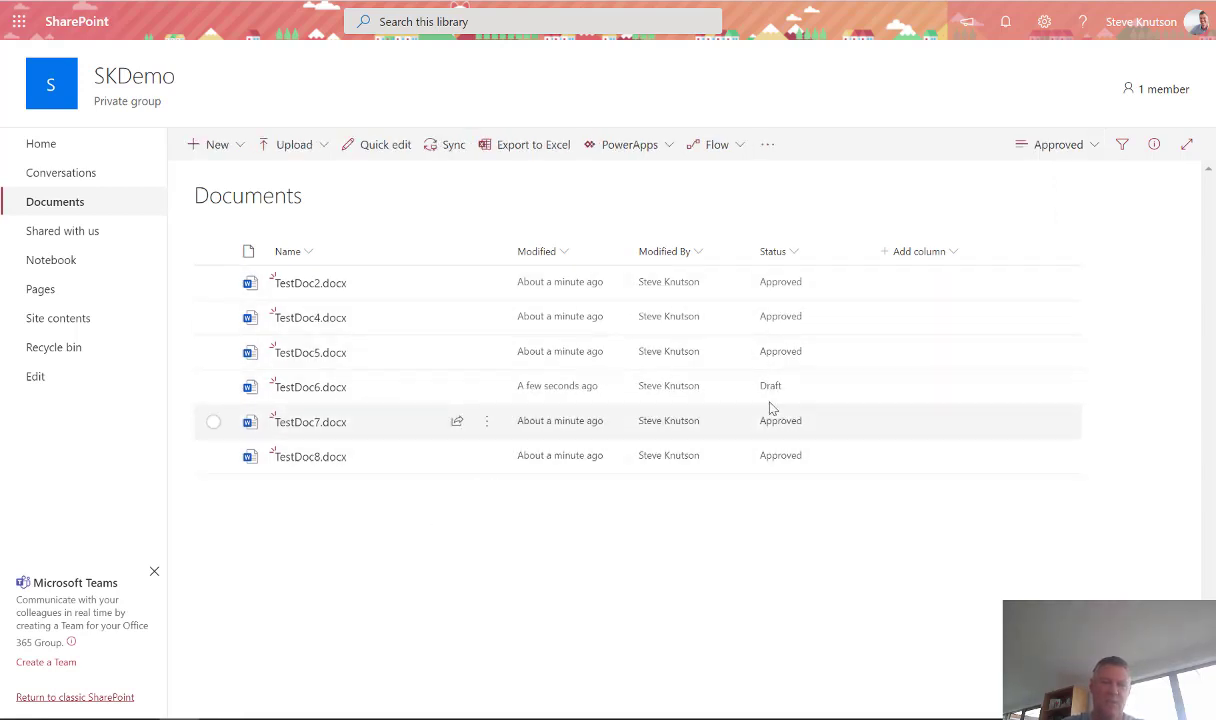
left_click(1048, 146)
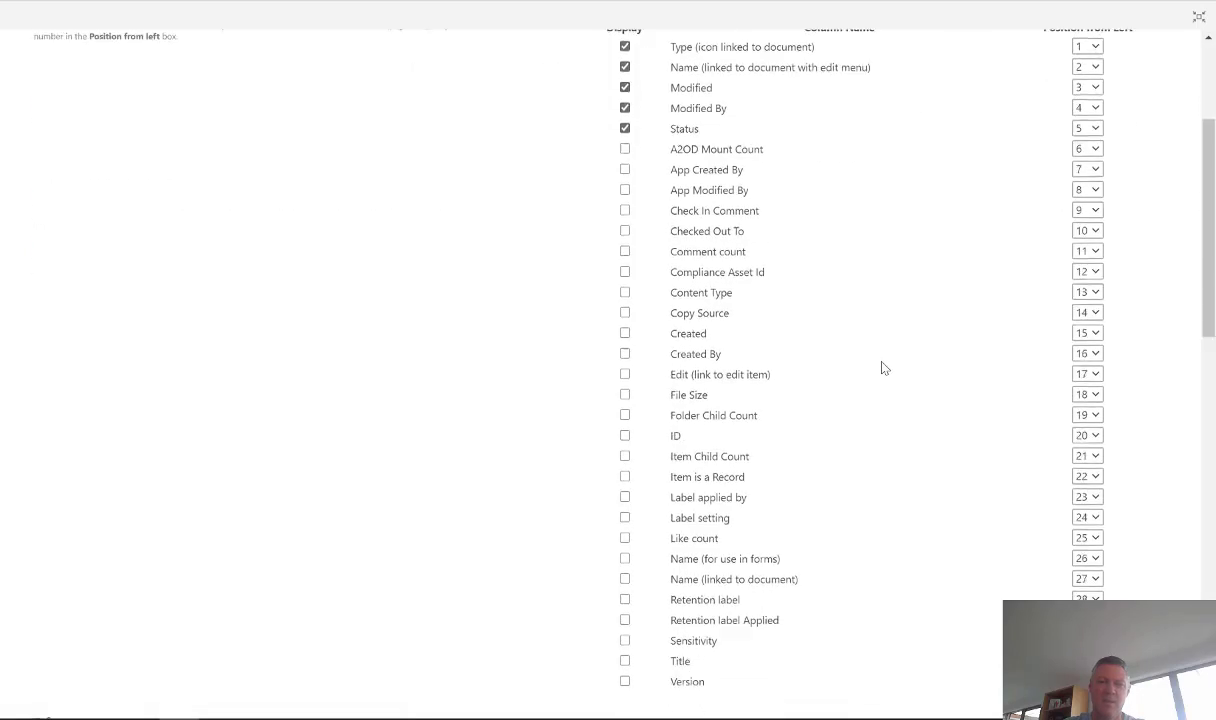
scroll(873, 367, "down", 4)
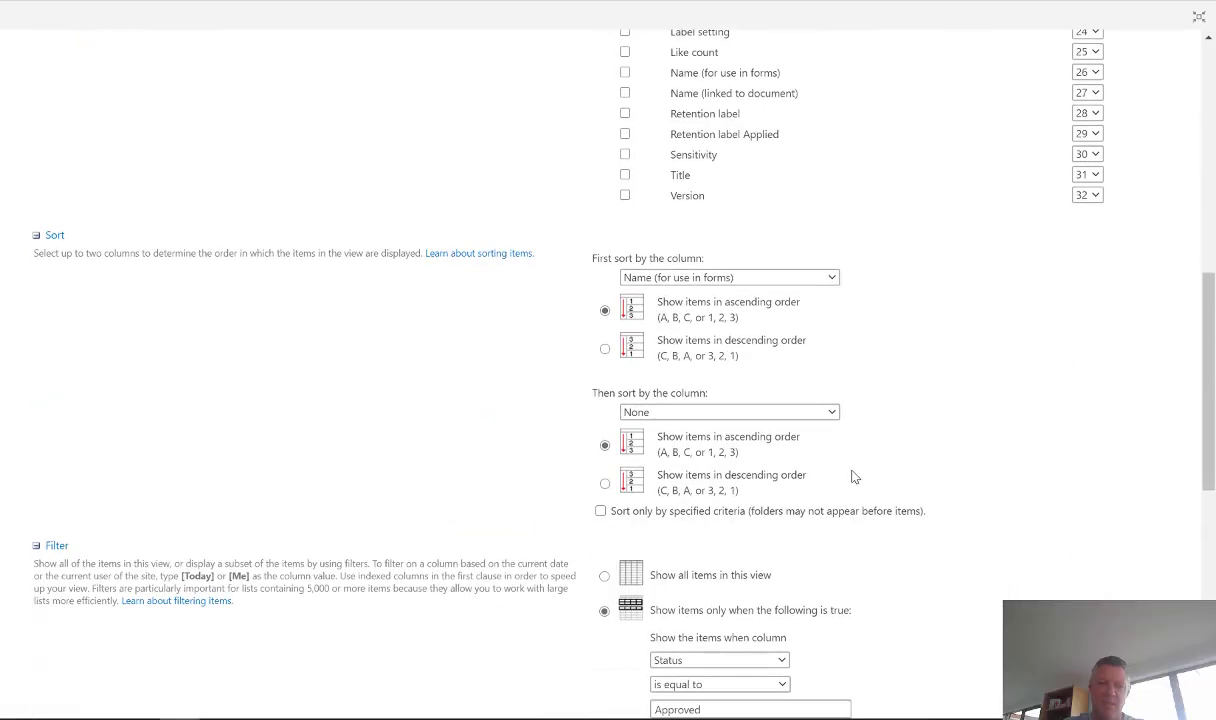
scroll(816, 517, "down", 4)
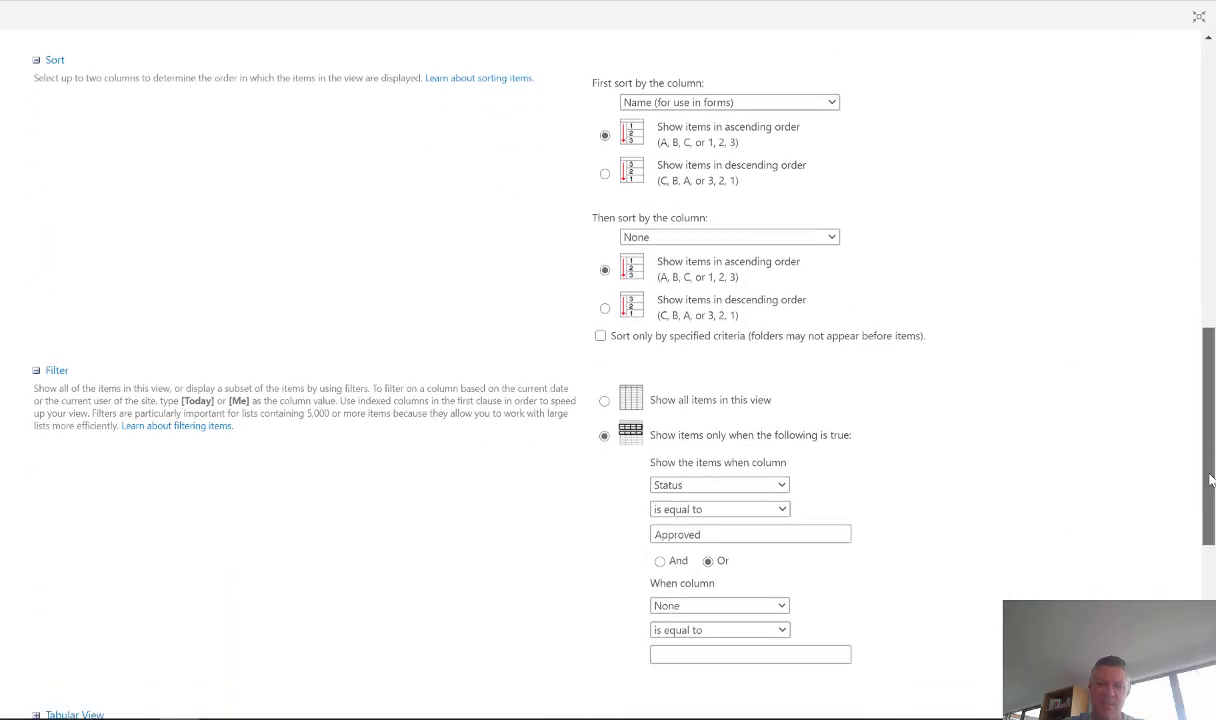
scroll(668, 404, "down", 1)
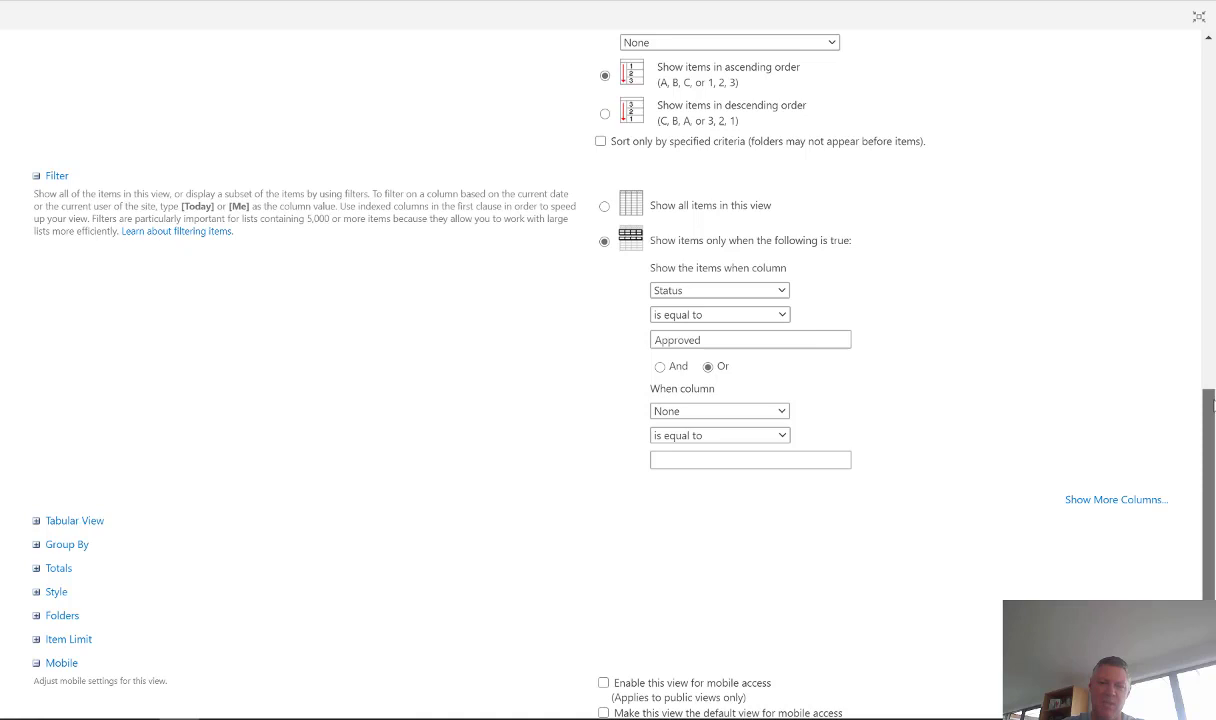
scroll(1212, 404, "down", 3)
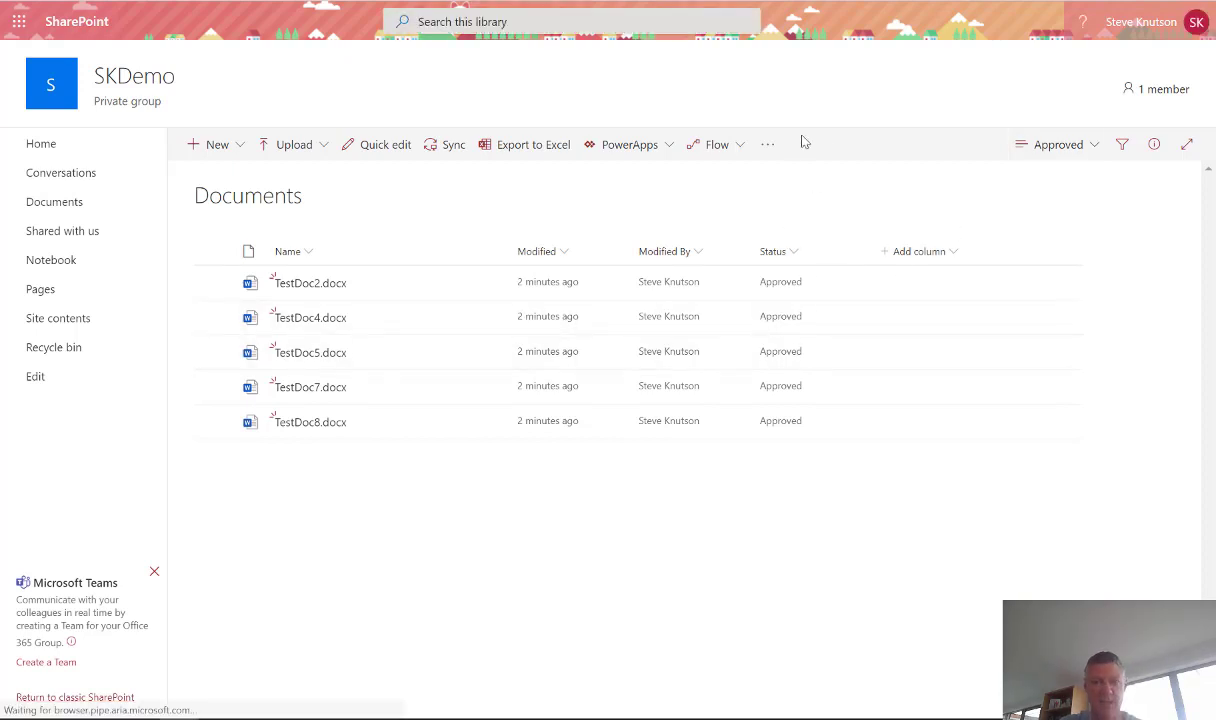
Step: Start an alert for changes in the library, review its options, try the weekly summary frequency, and cancel the alert
left_click(766, 148)
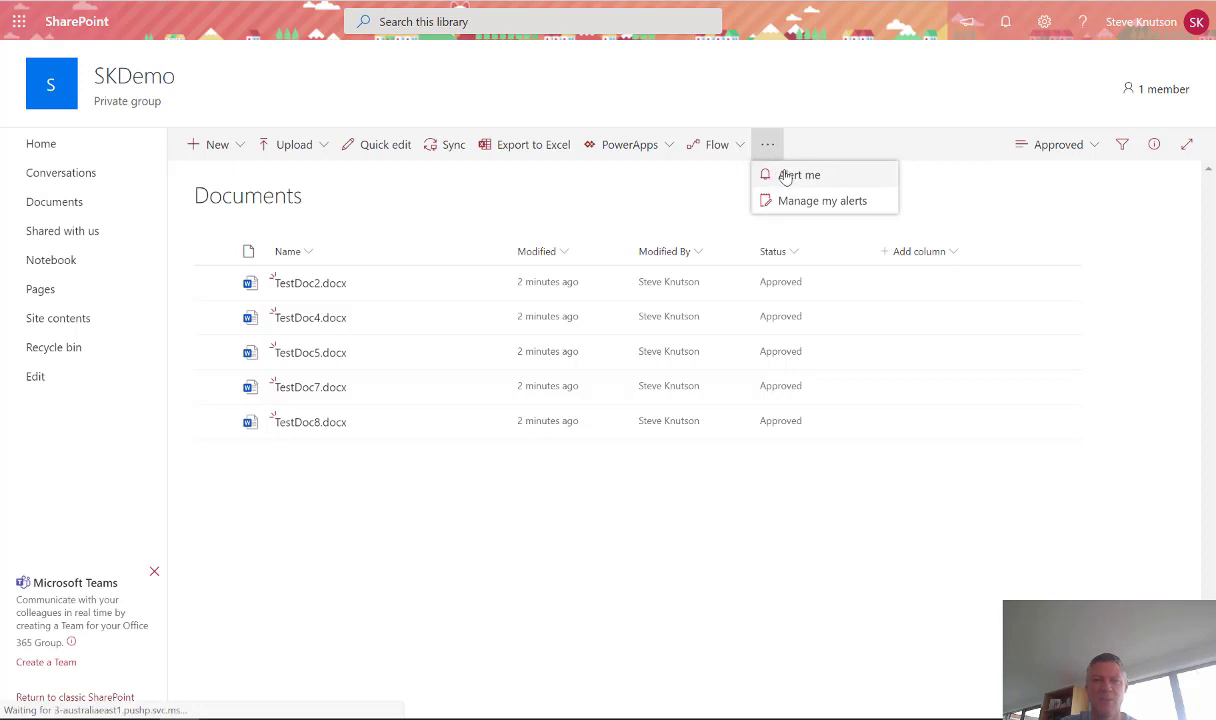
left_click(786, 175)
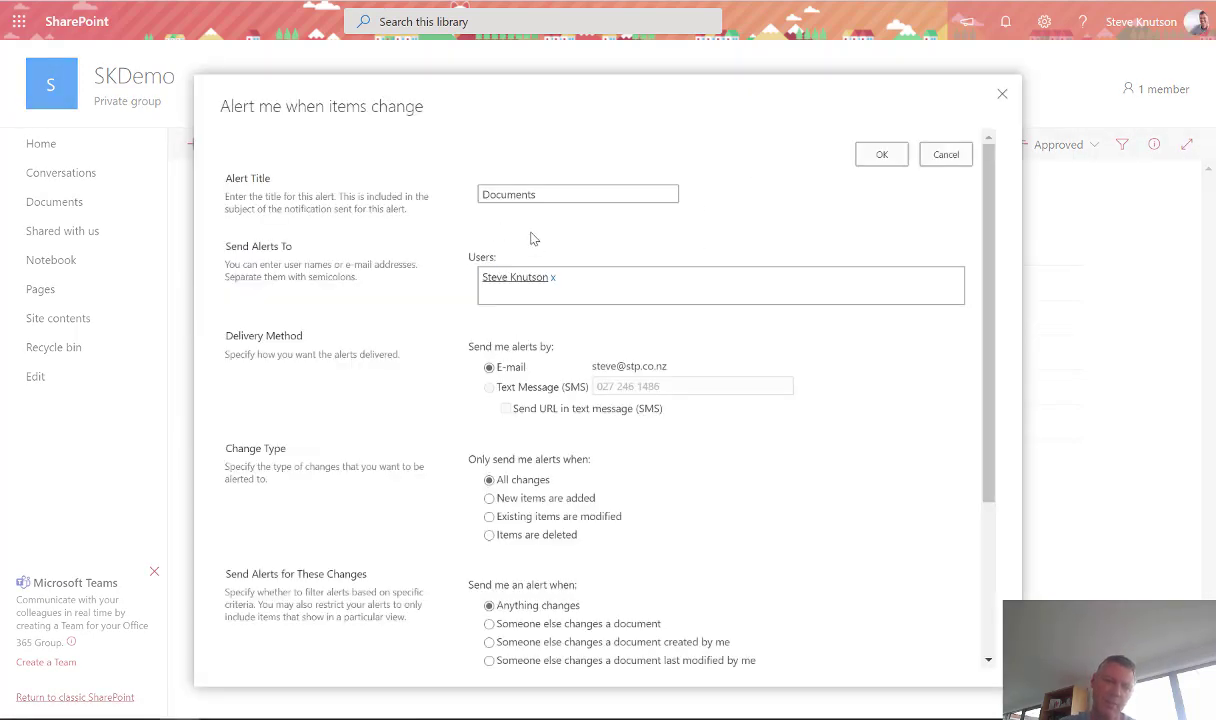
left_click(505, 195)
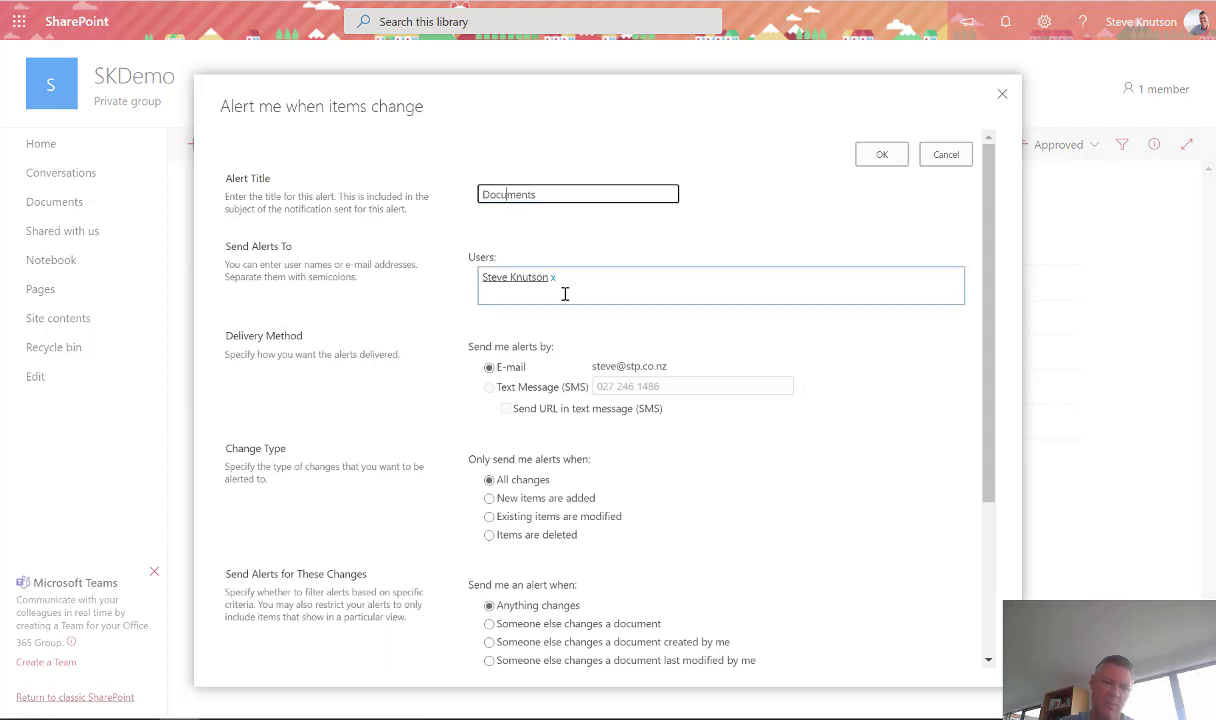
scroll(642, 368, "down", 2)
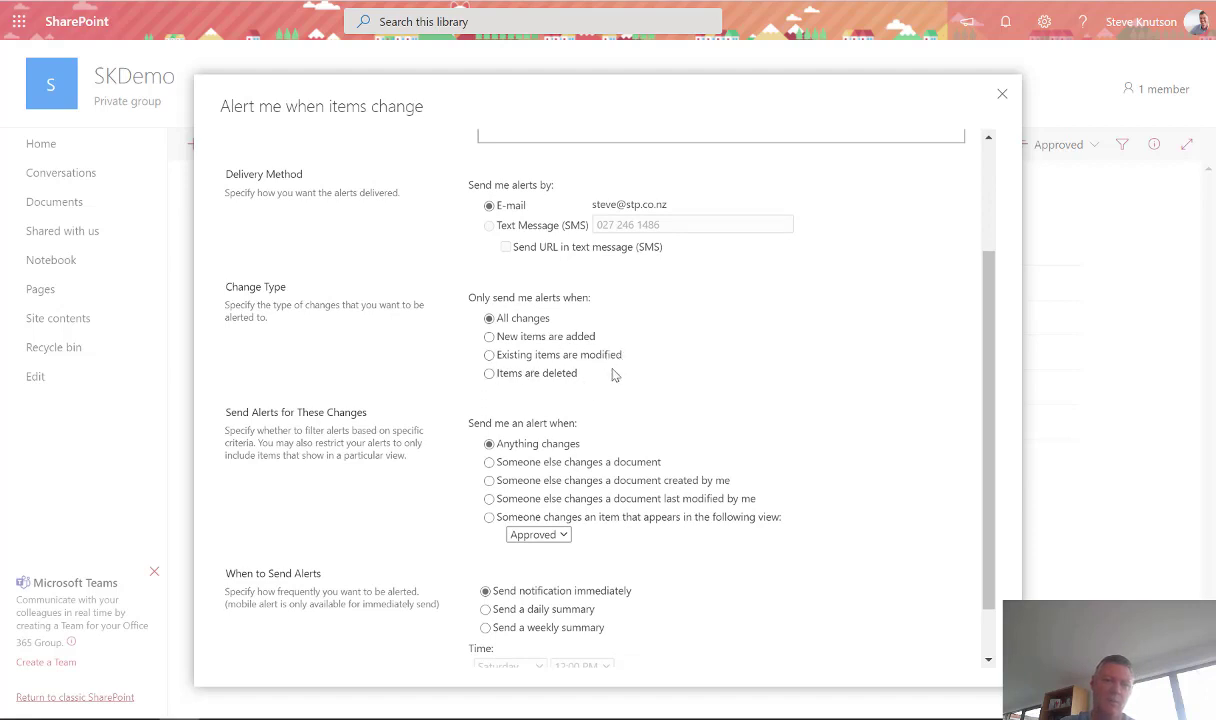
scroll(677, 409, "down", 1)
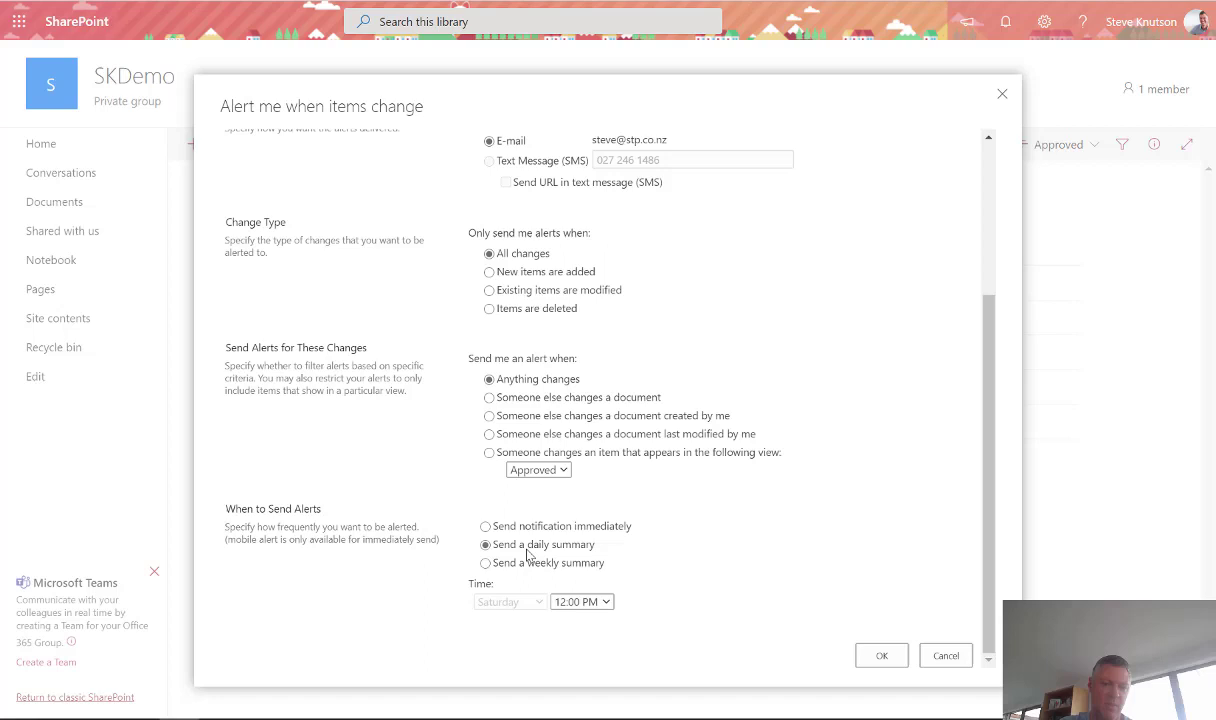
left_click(554, 565)
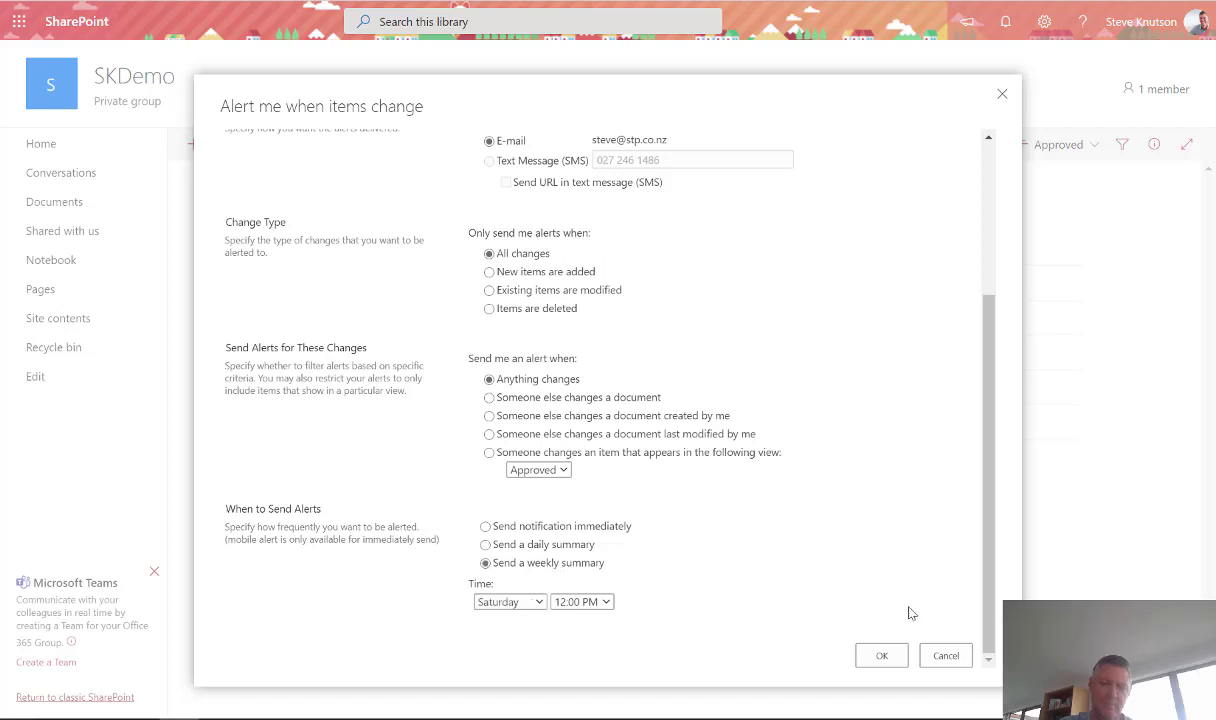
left_click(944, 660)
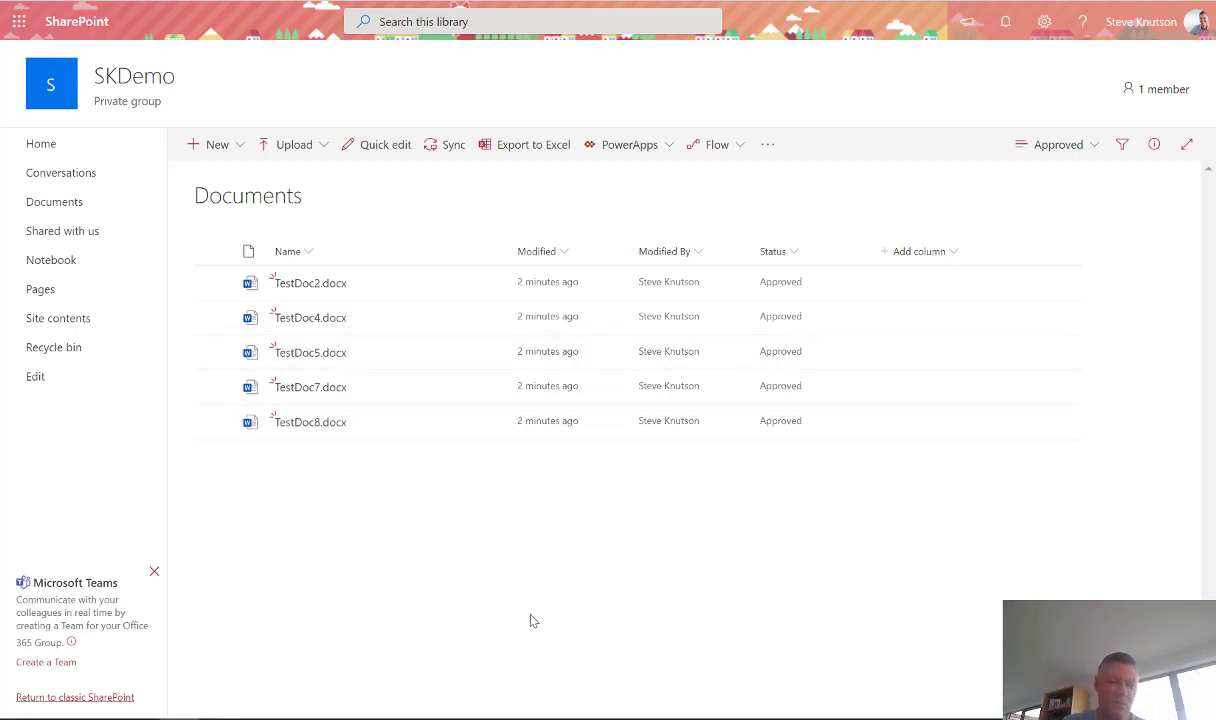
Step: Create a Microsoft Teams team for the SKDemo group and switch to Teams to check the team list
key("alt+Tab")
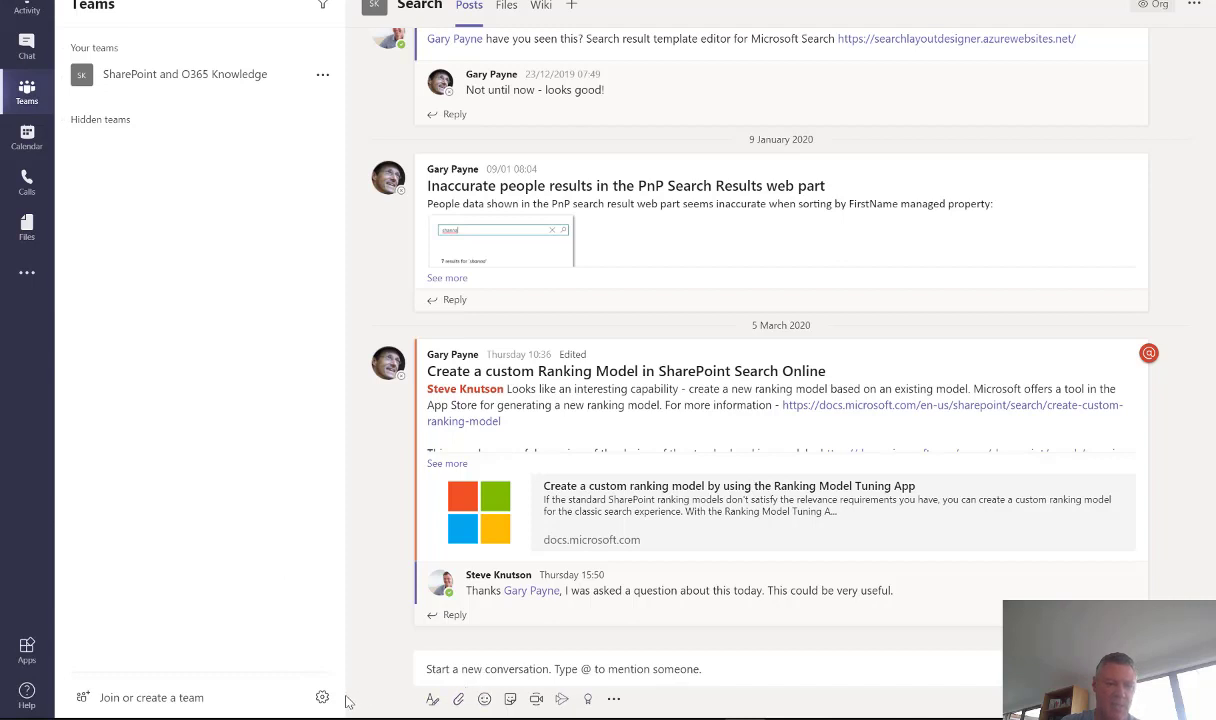
key("alt+Tab")
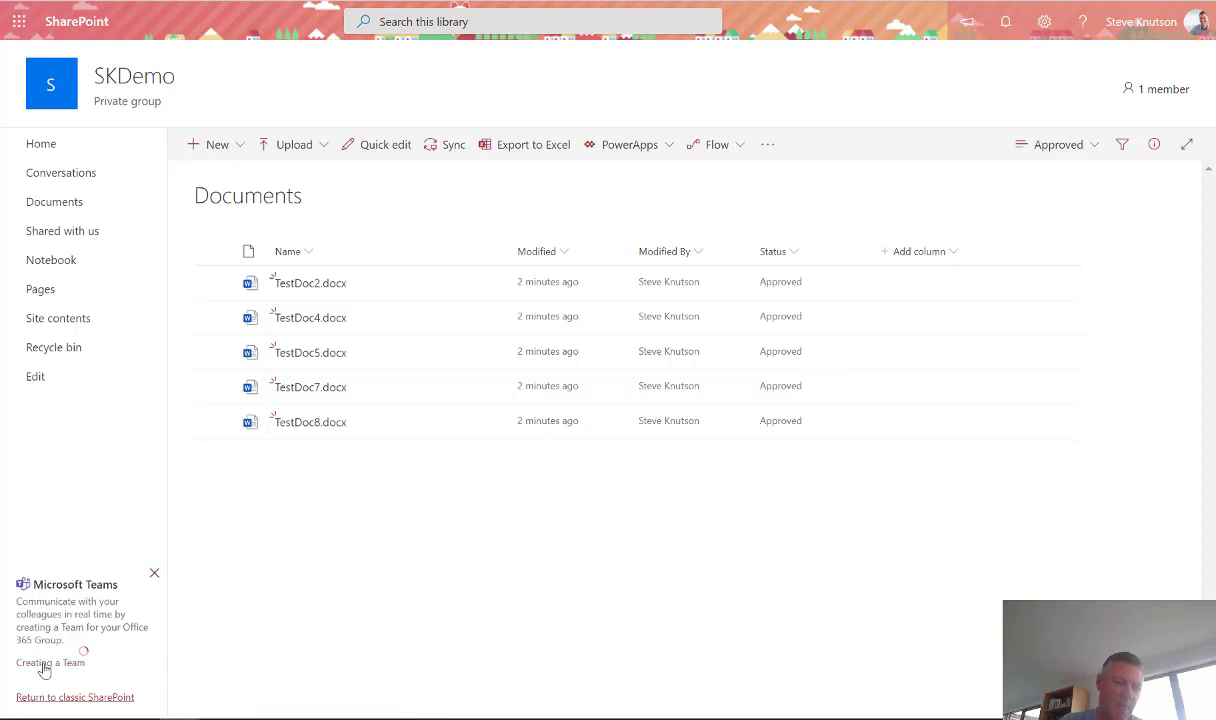
left_click(44, 664)
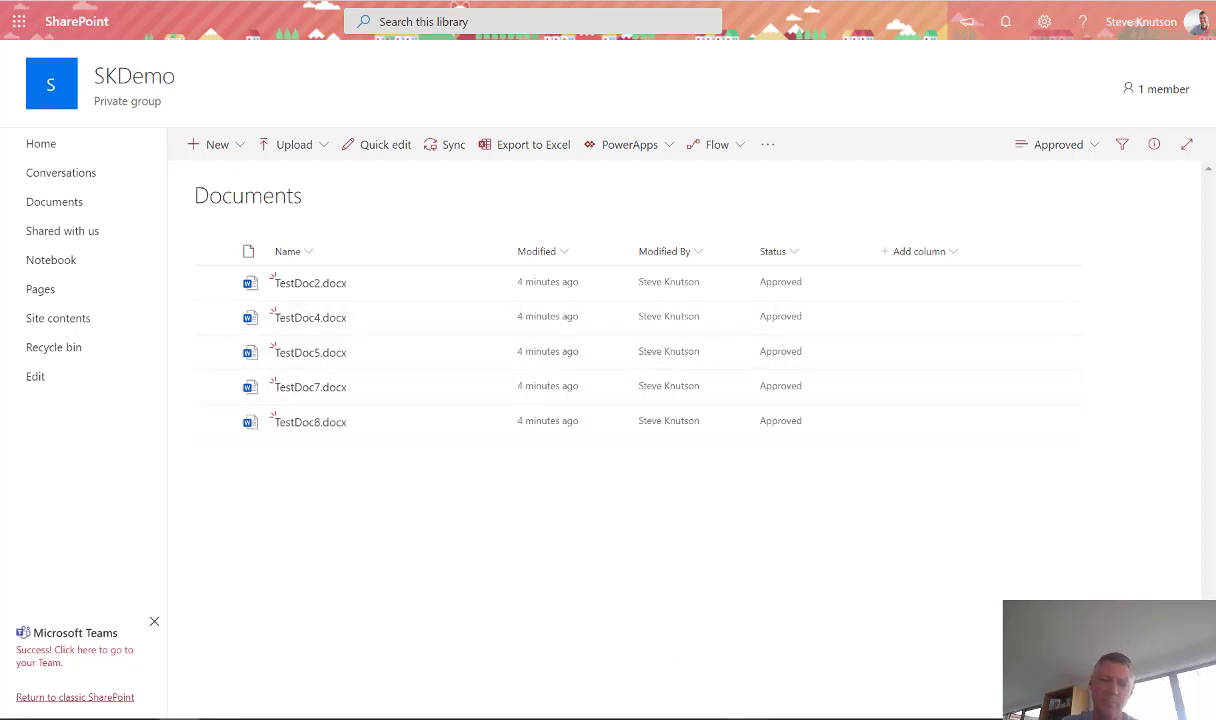
key("alt+Tab")
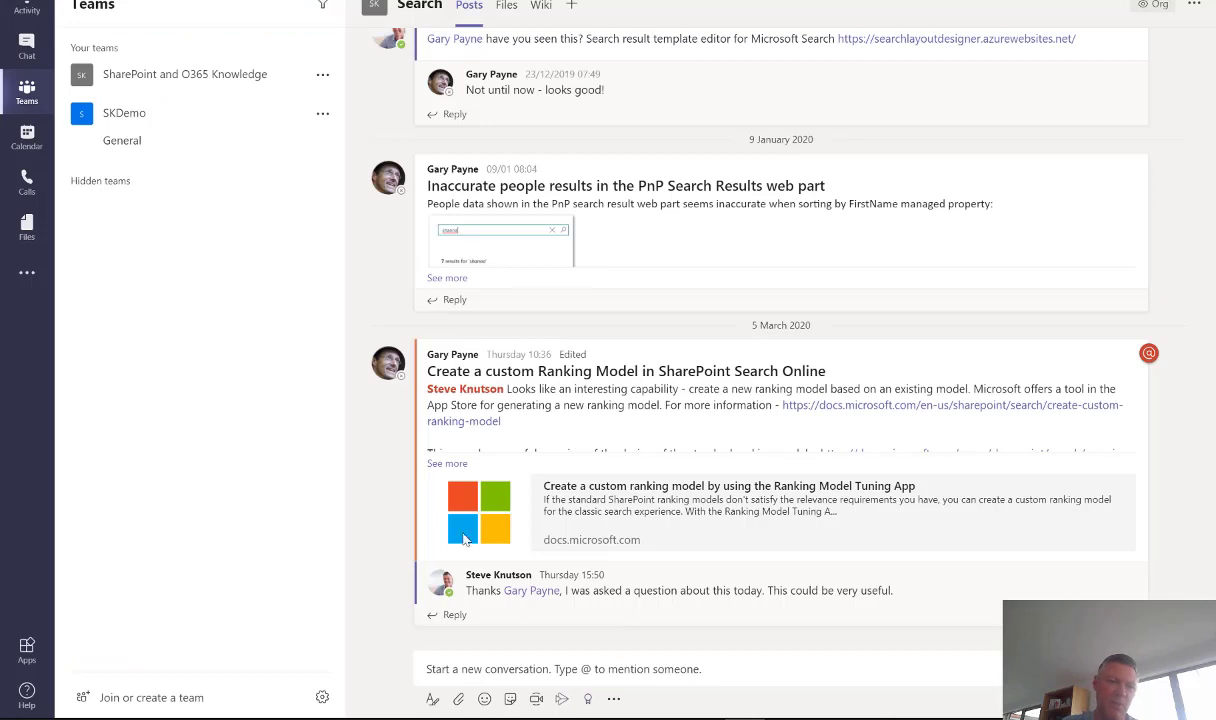
Step: View the files of the SKDemo team's General channel, and switch back to SharePoint to show all items in the Documents library
left_click(168, 145)
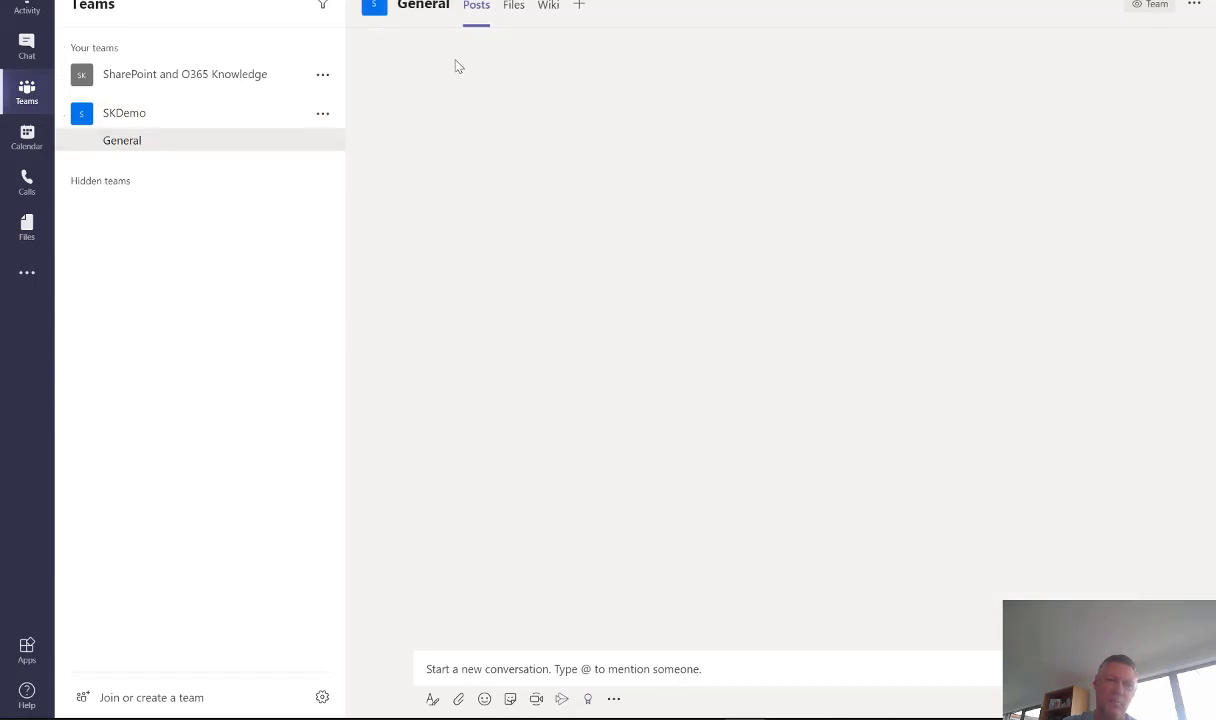
left_click(512, 10)
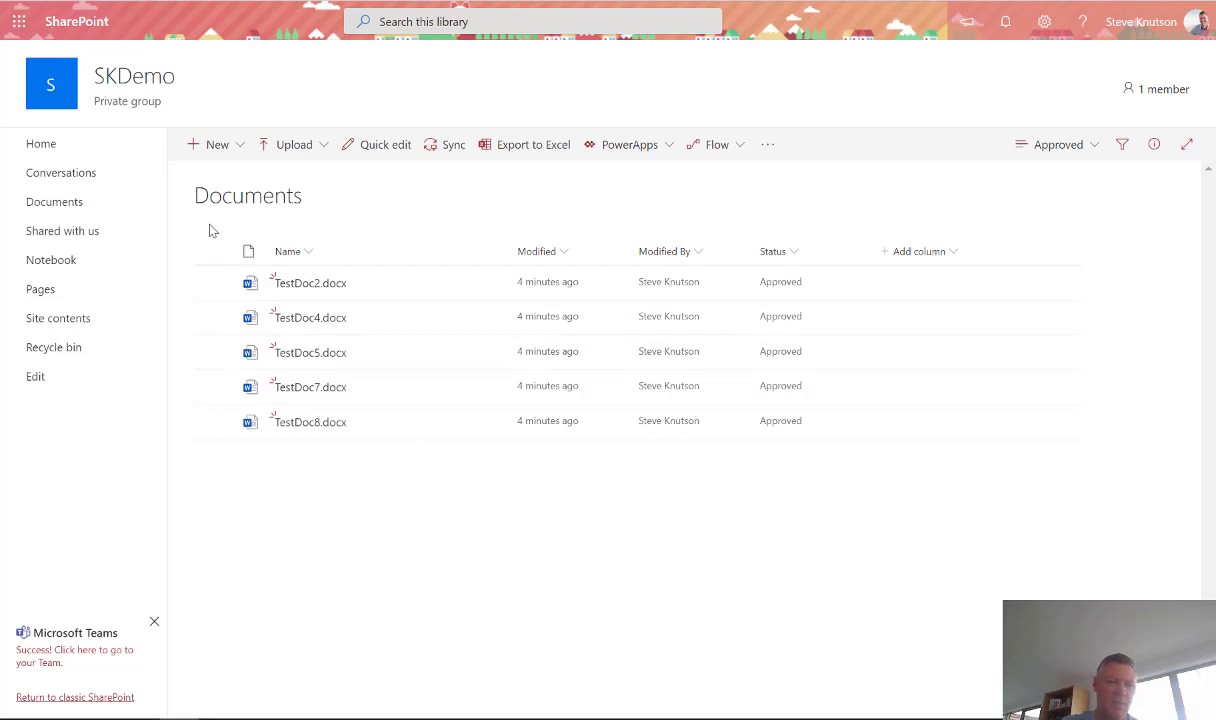
left_click(1082, 148)
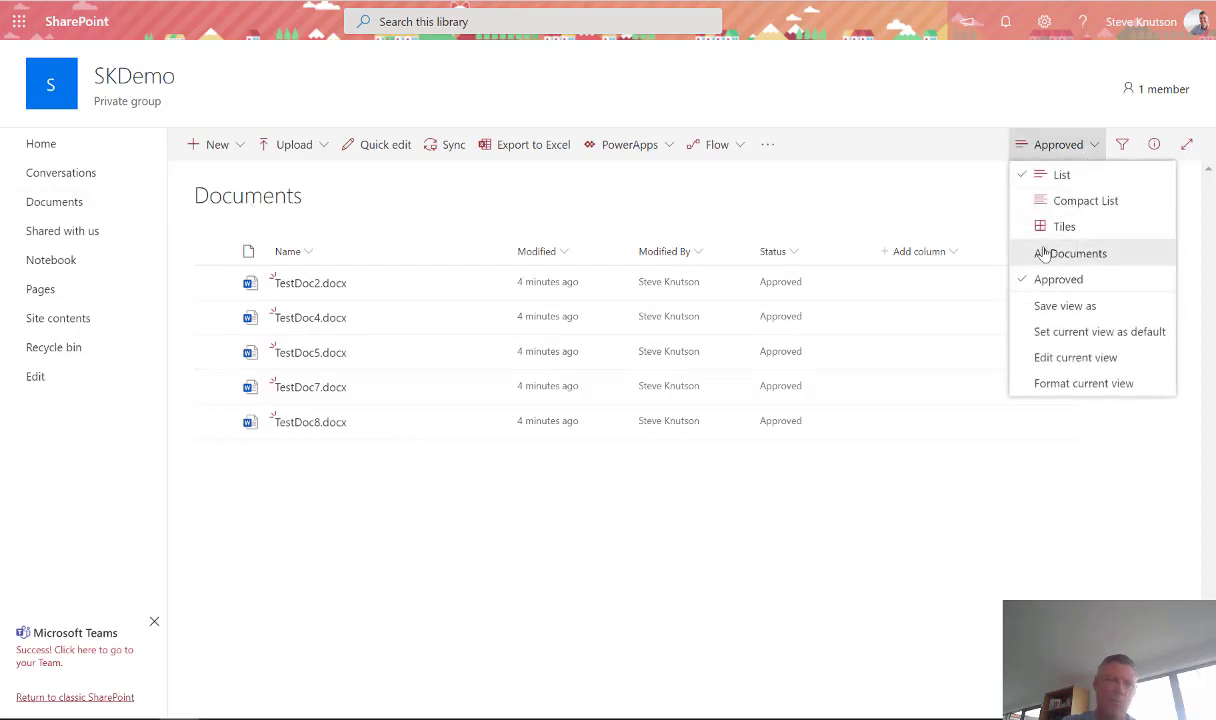
left_click(67, 203)
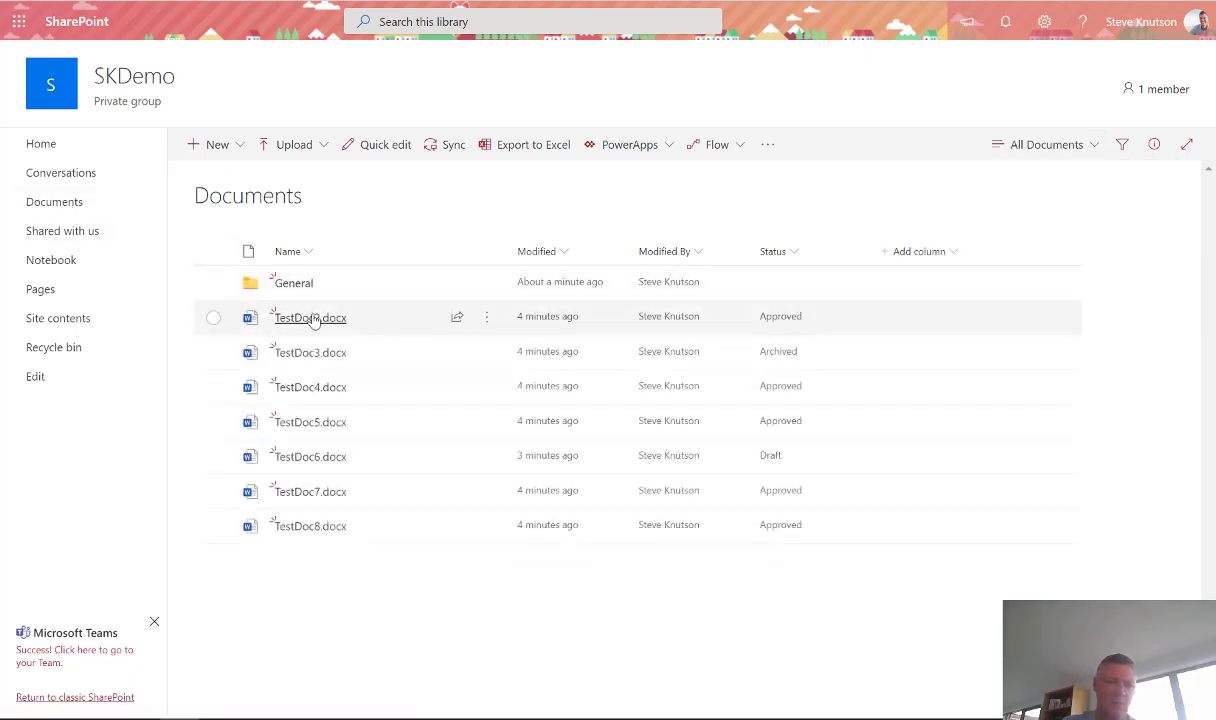
Step: Move TestDoc2.docx into the General folder of the current library
right_click(397, 335)
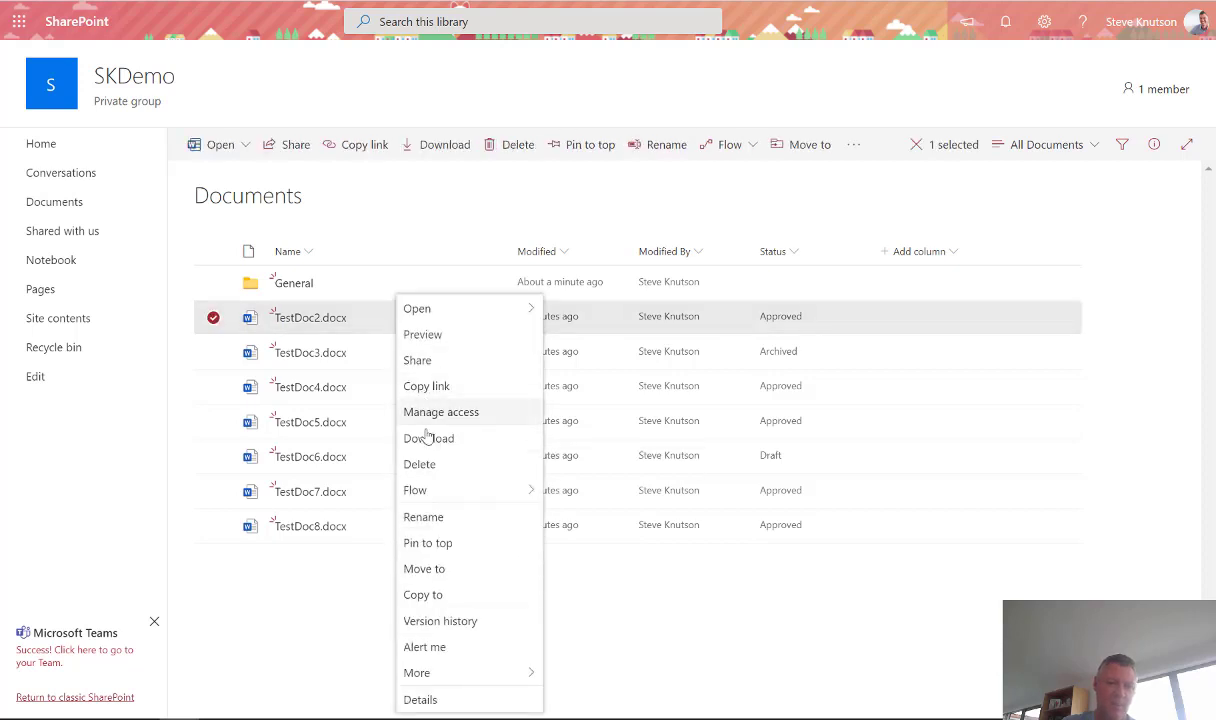
left_click(455, 570)
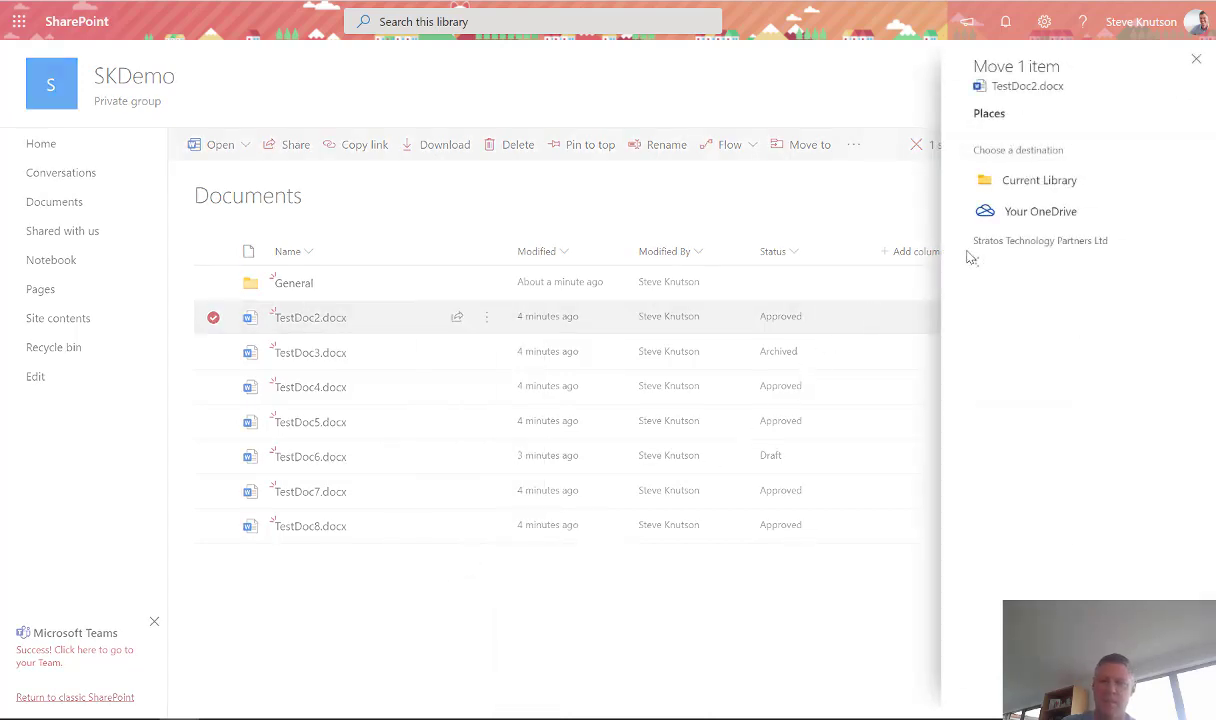
left_click(1050, 180)
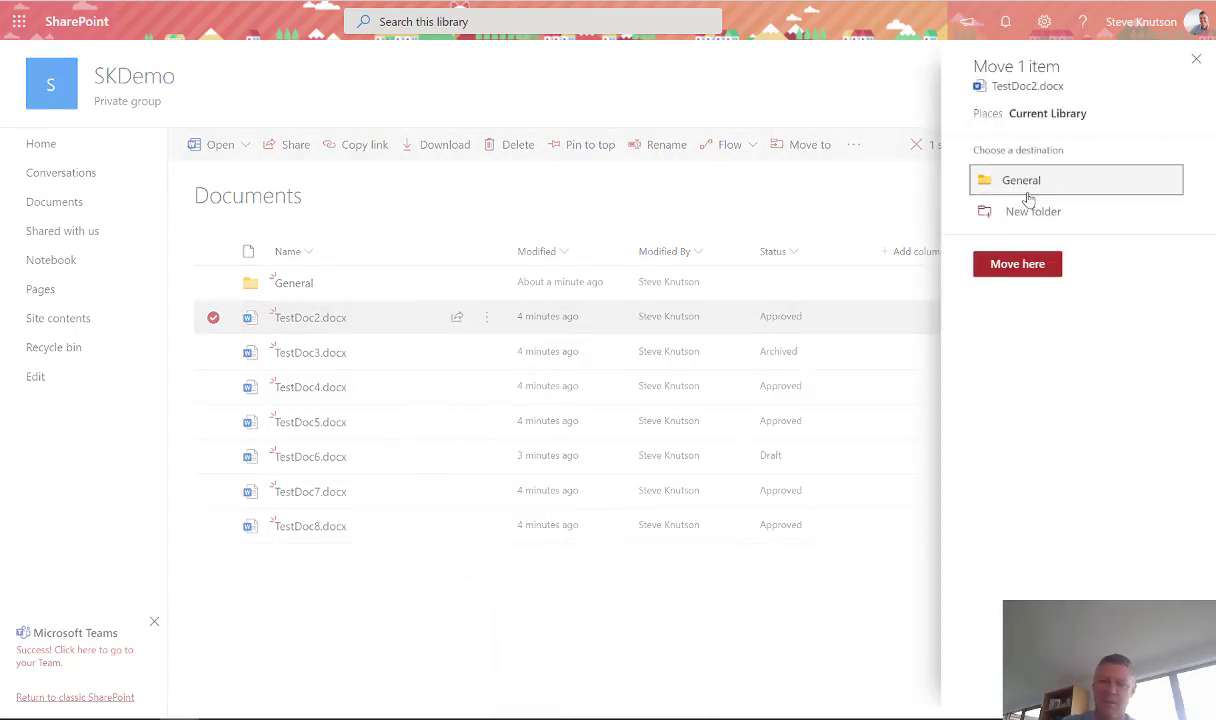
left_click(1028, 190)
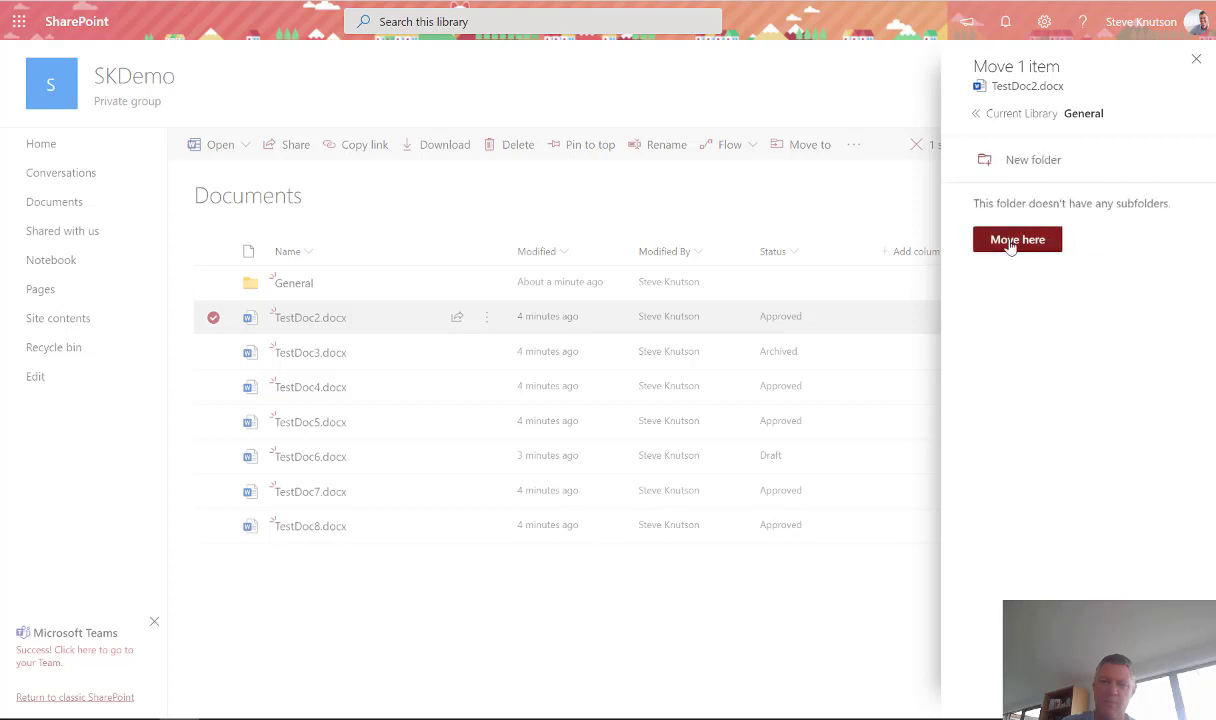
left_click(1013, 240)
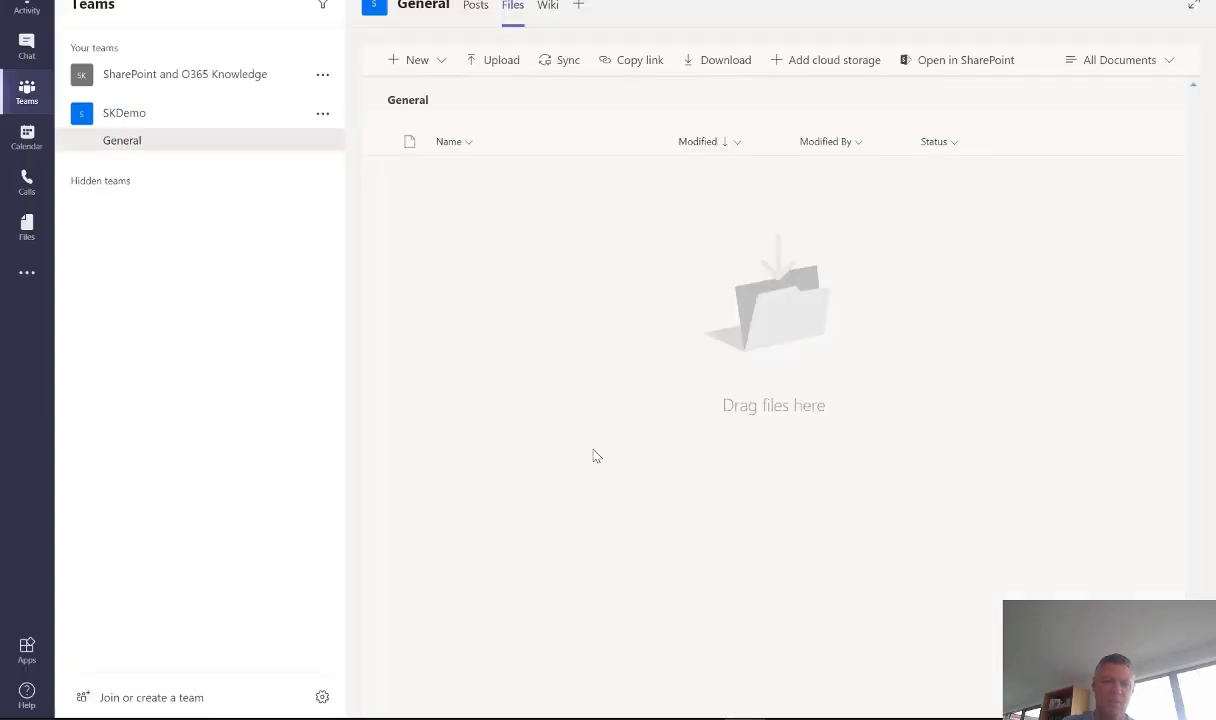
Step: Switch to Teams, reload the General channel's files to check for TestDoc2.docx, and open the folder in SharePoint
left_click(476, 8)
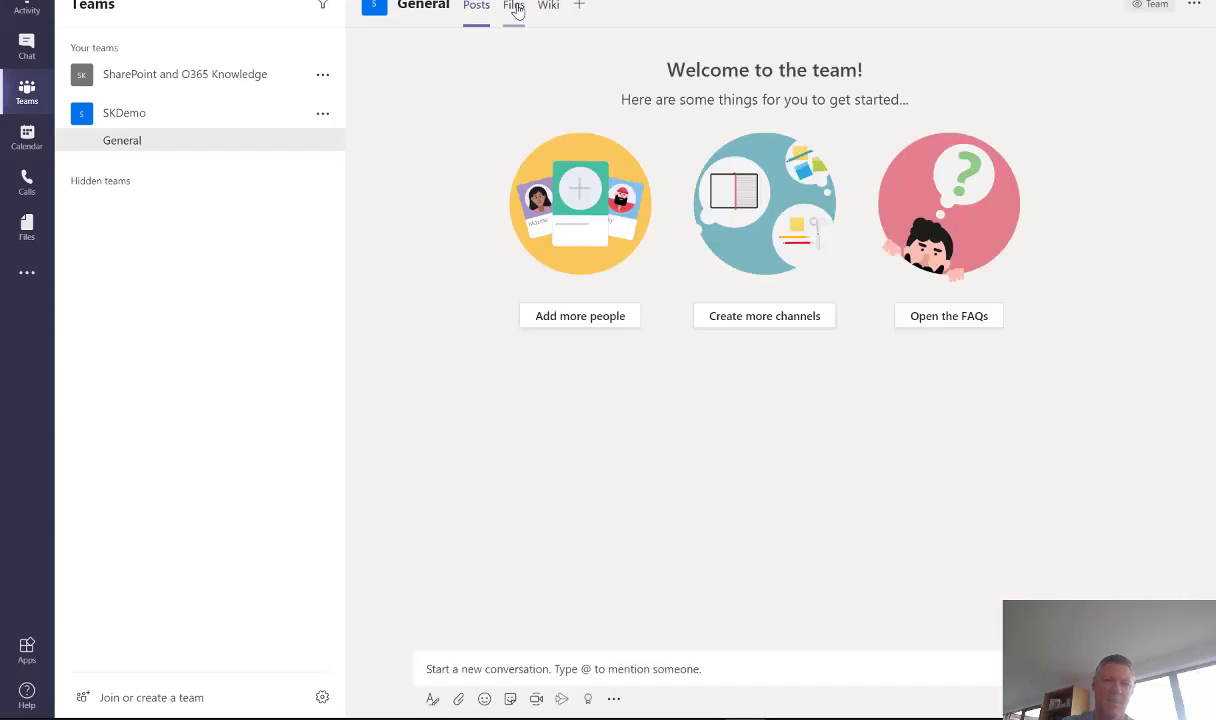
left_click(515, 8)
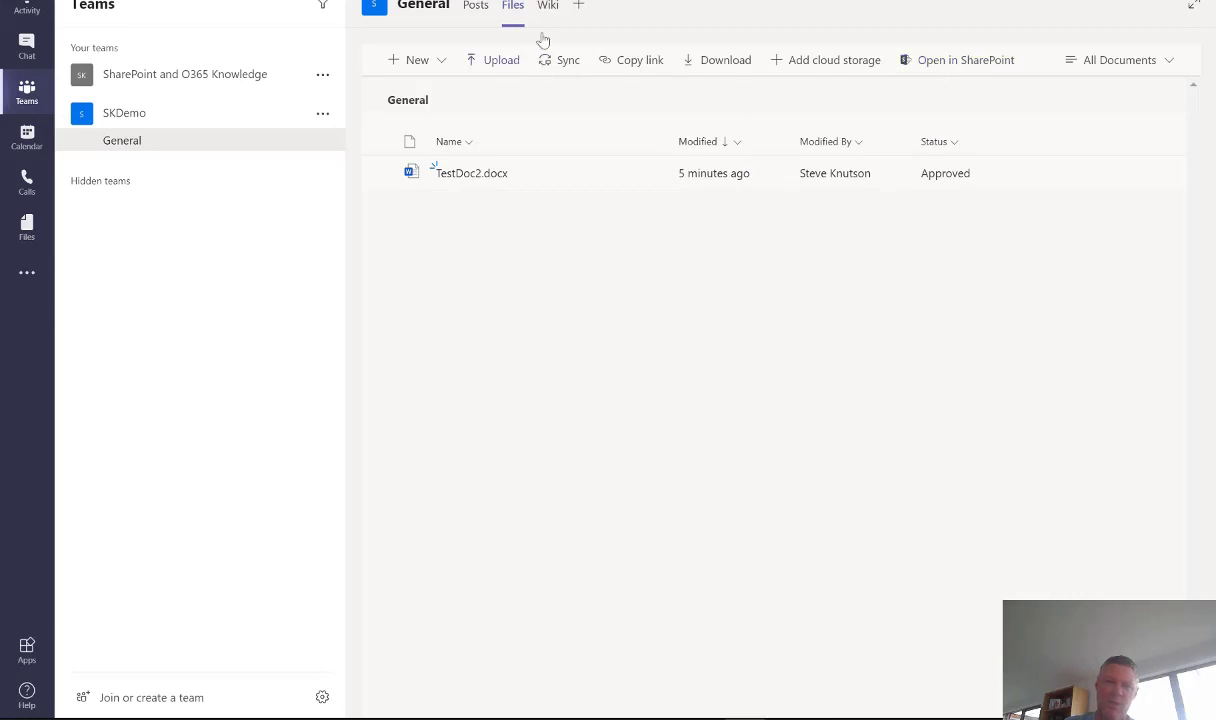
left_click(979, 64)
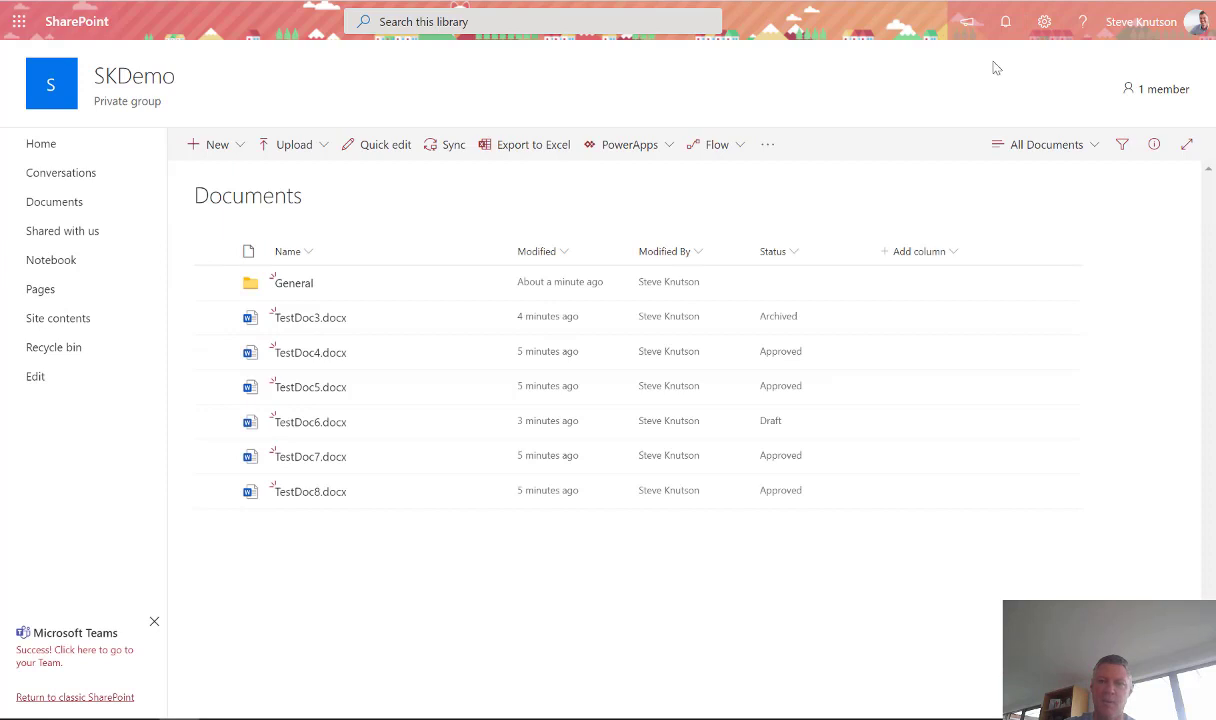
Step: From the site contents, browse the available apps, add a Tasks app named Tasks, and return to the site contents
left_click(1045, 30)
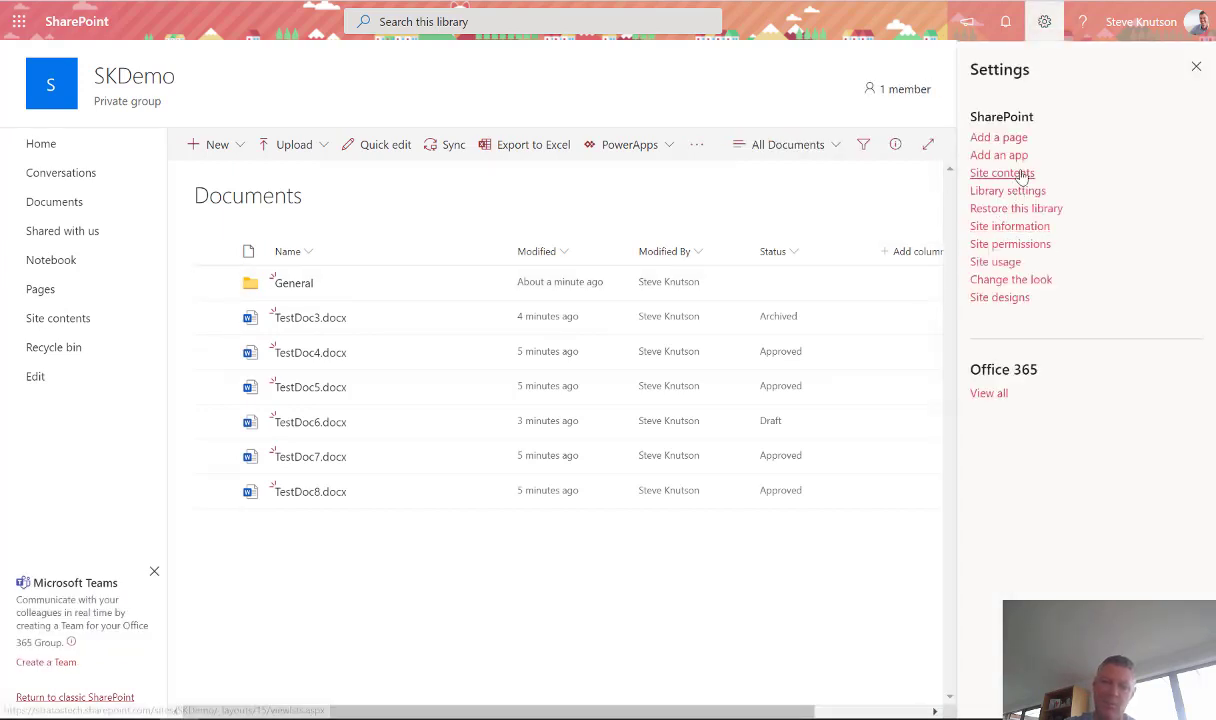
left_click(1022, 174)
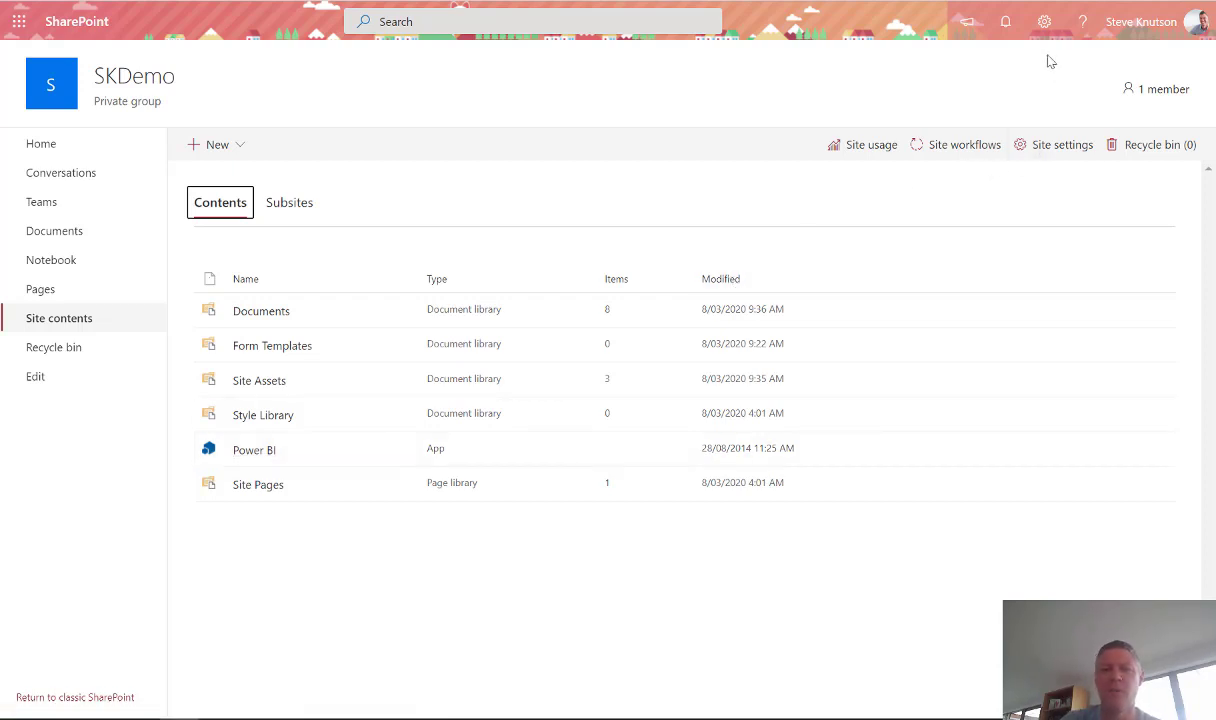
left_click(240, 146)
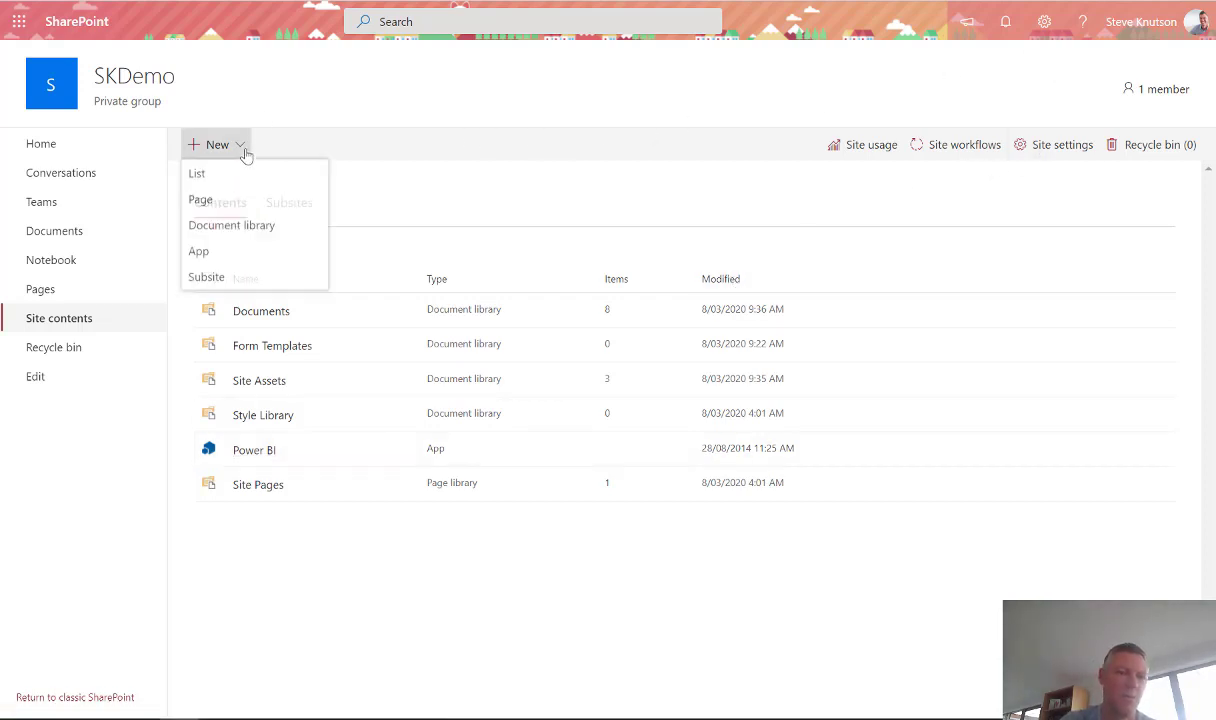
left_click(213, 255)
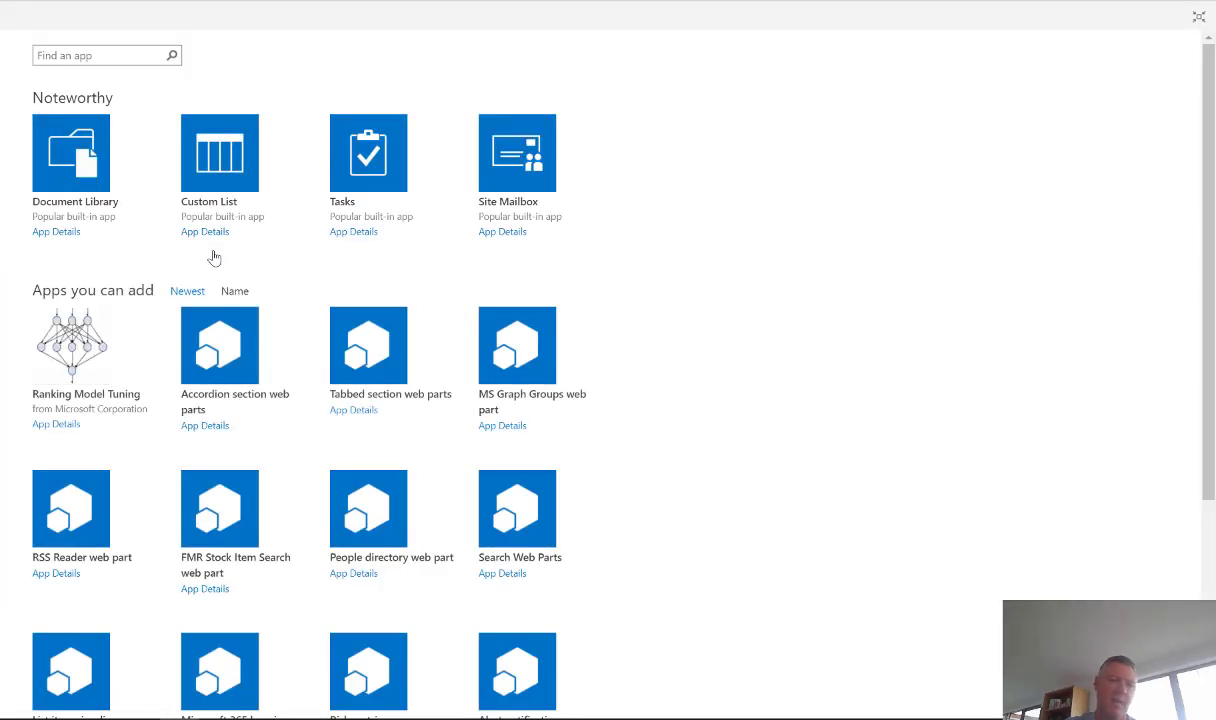
scroll(574, 284, "down", 3)
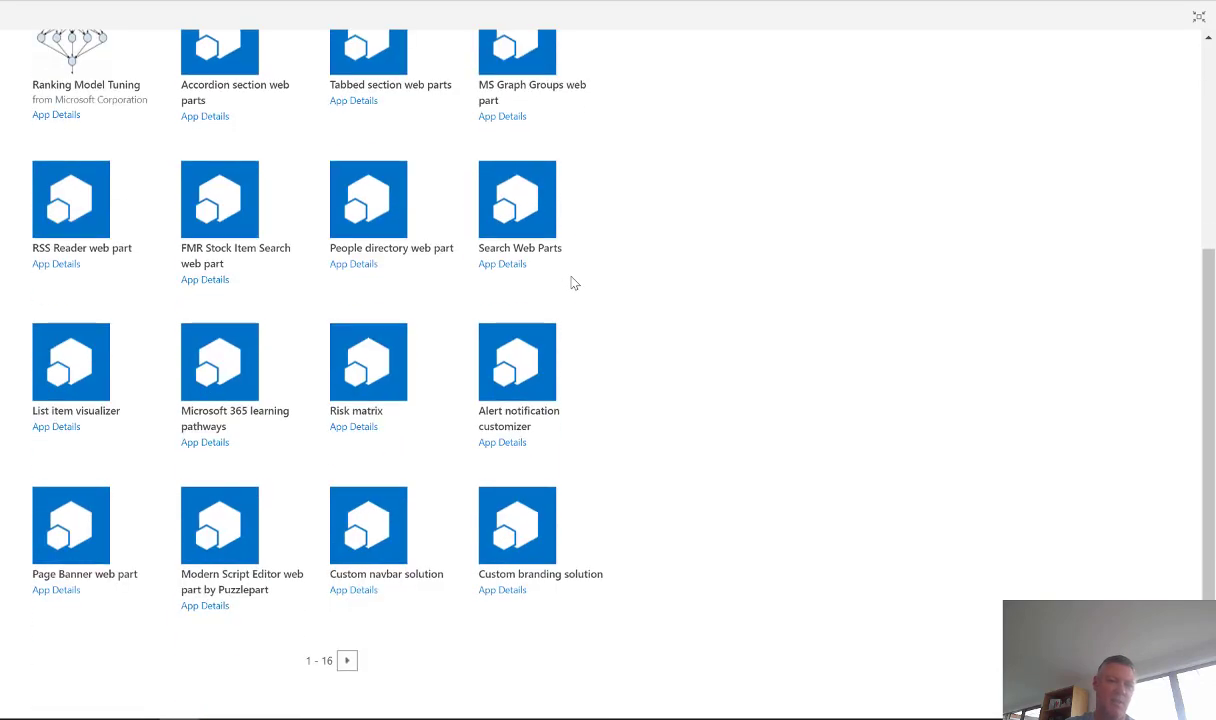
scroll(574, 284, "up", 3)
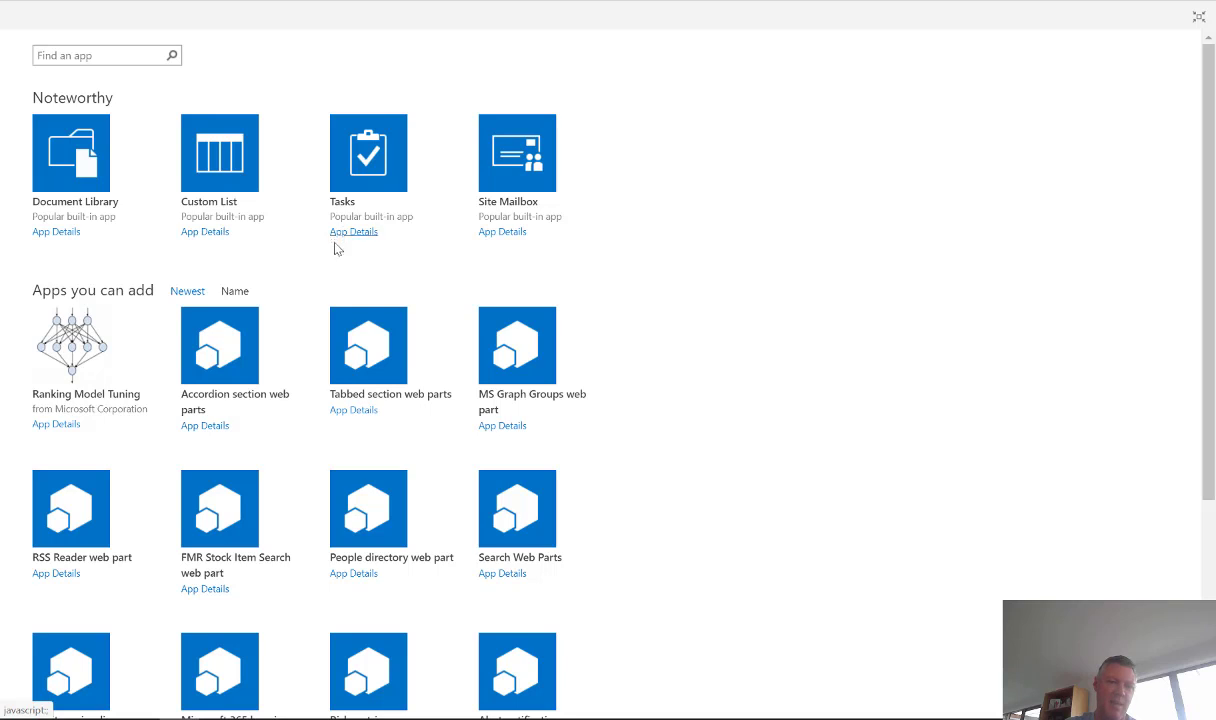
left_click(376, 180)
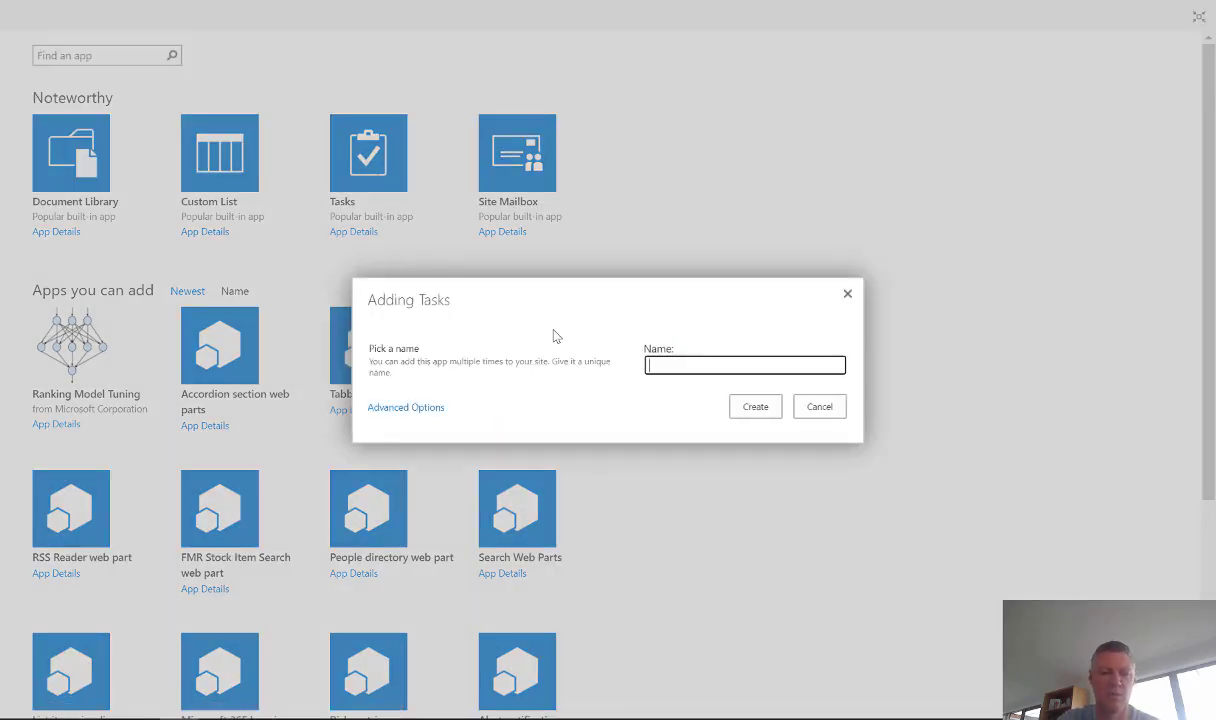
type("Tasks")
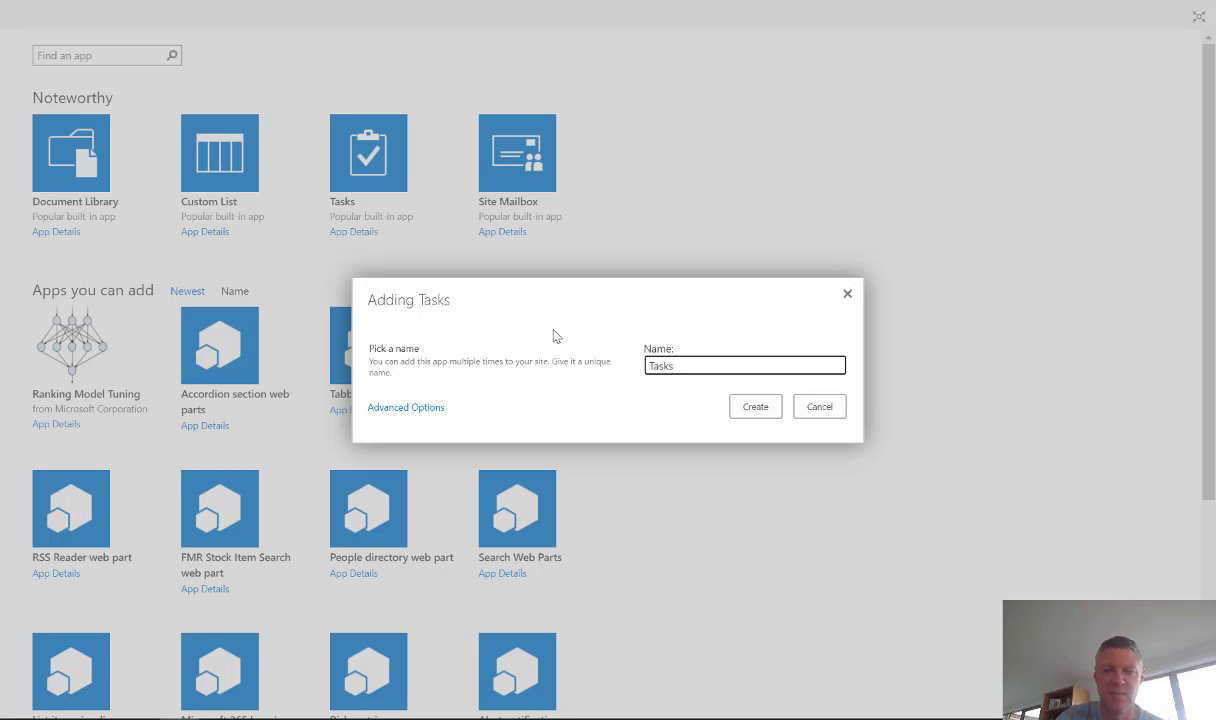
left_click(755, 407)
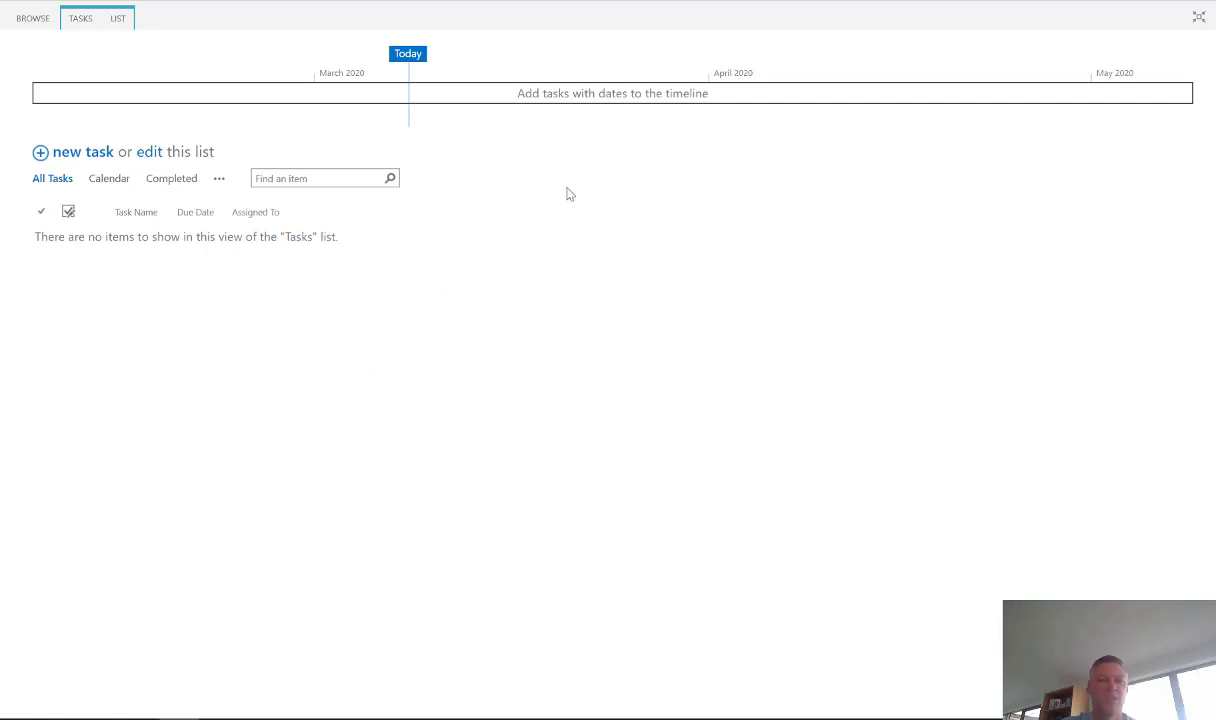
key("alt+Left")
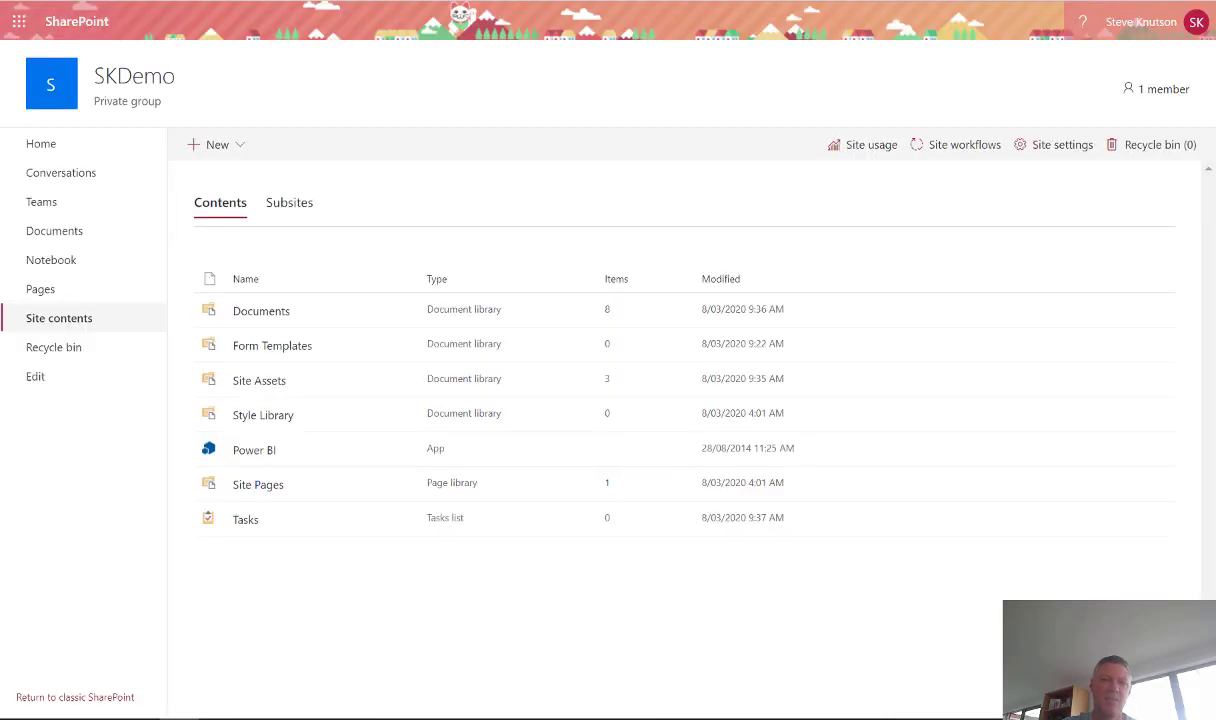
Step: Add a Custom List app named MyList to the SKDemo site
left_click(240, 144)
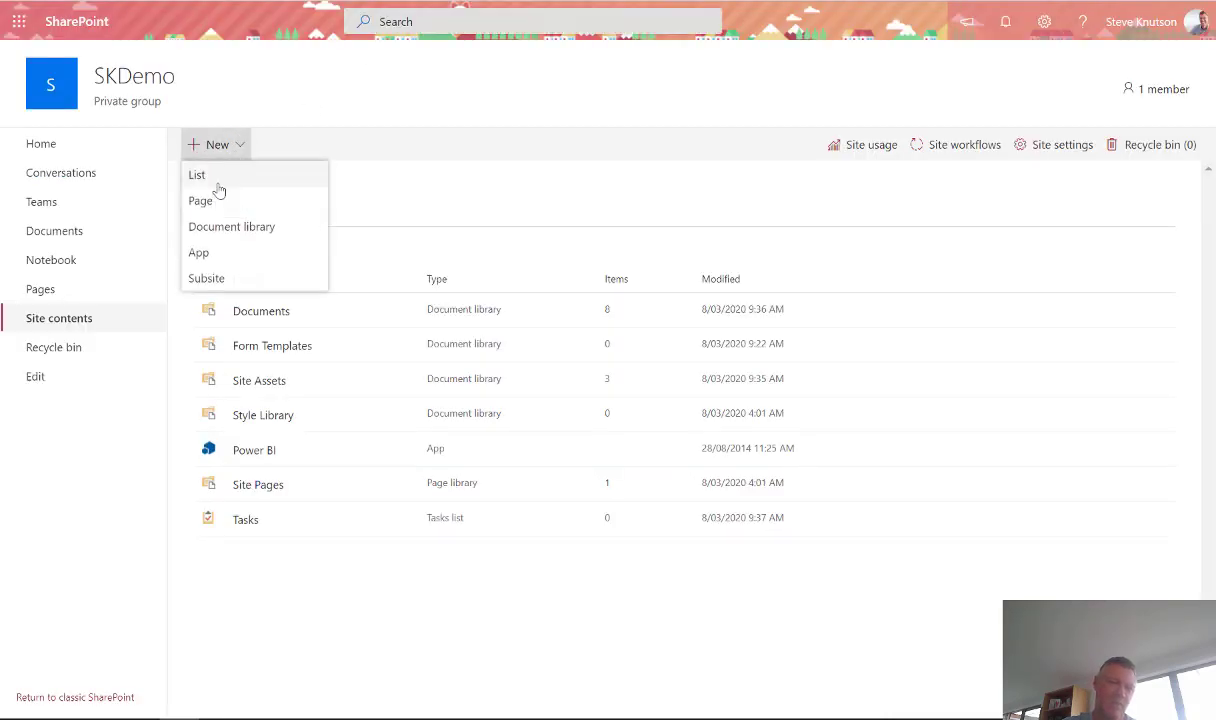
left_click(195, 253)
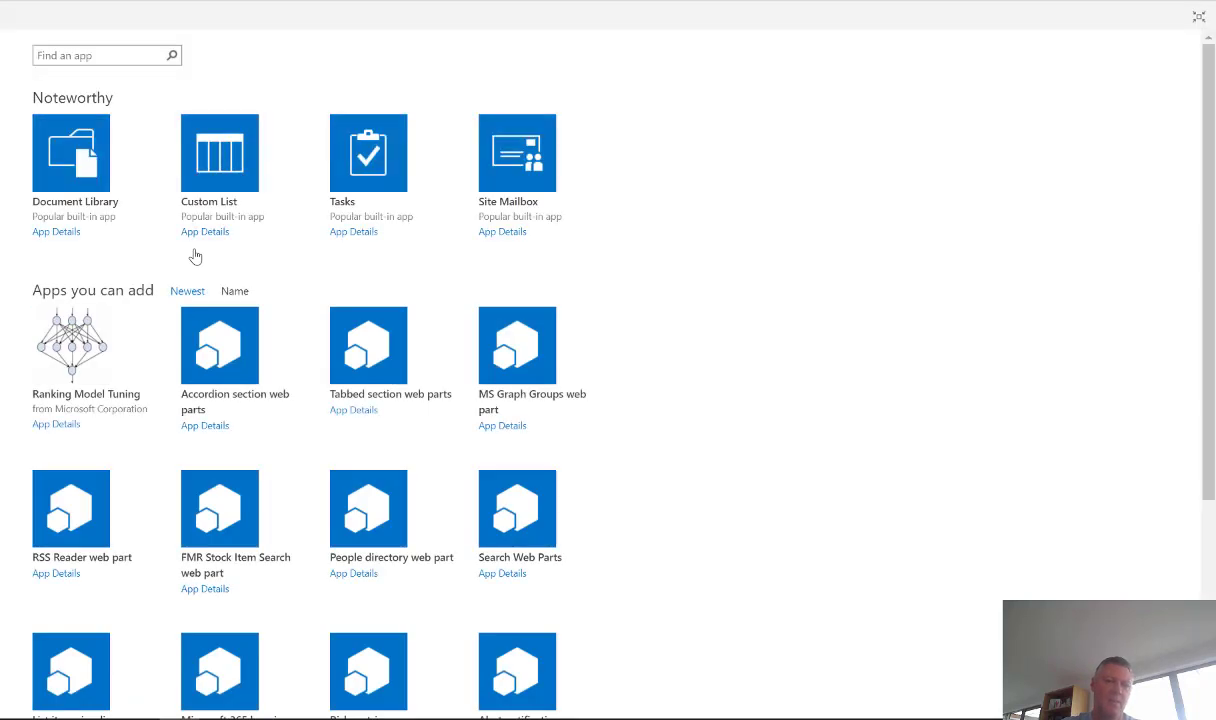
left_click(227, 188)
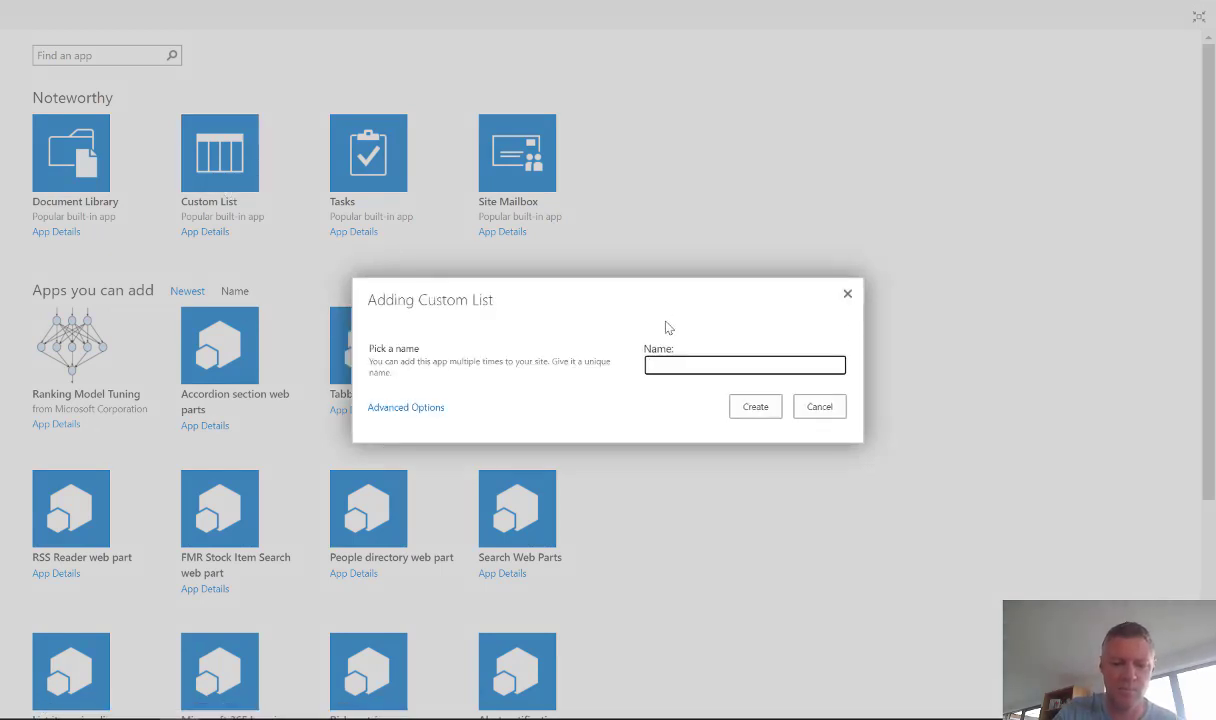
type("MyList")
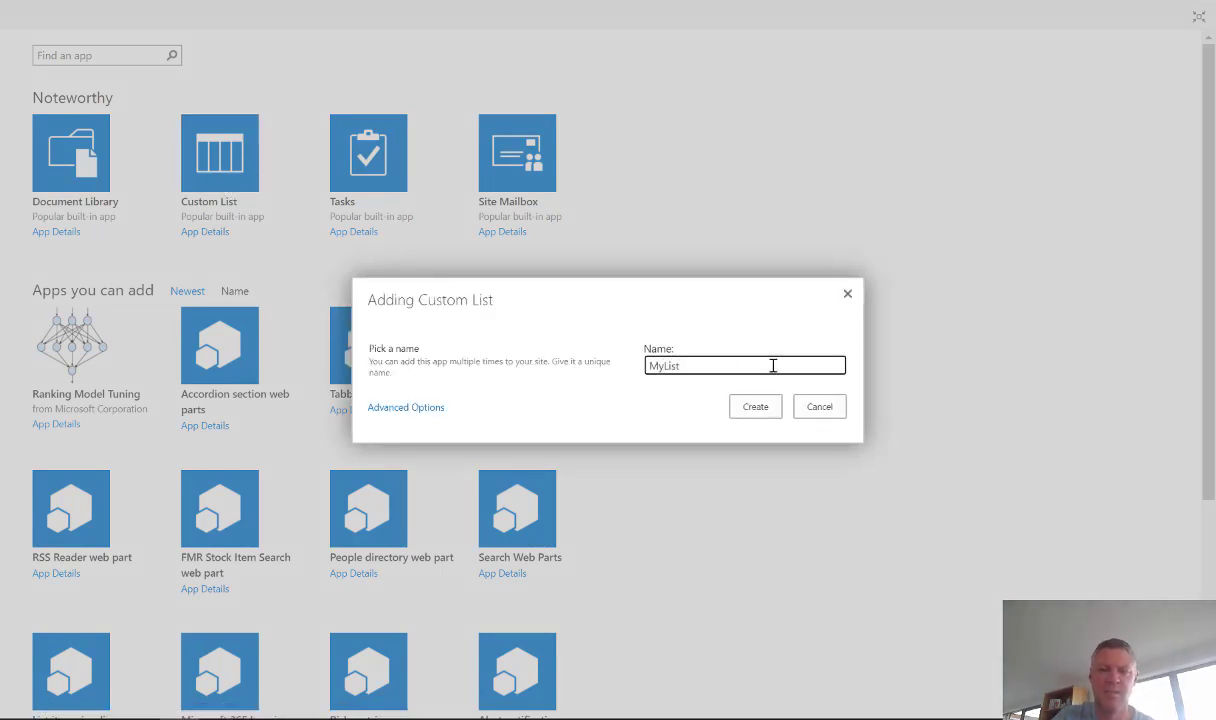
left_click(758, 405)
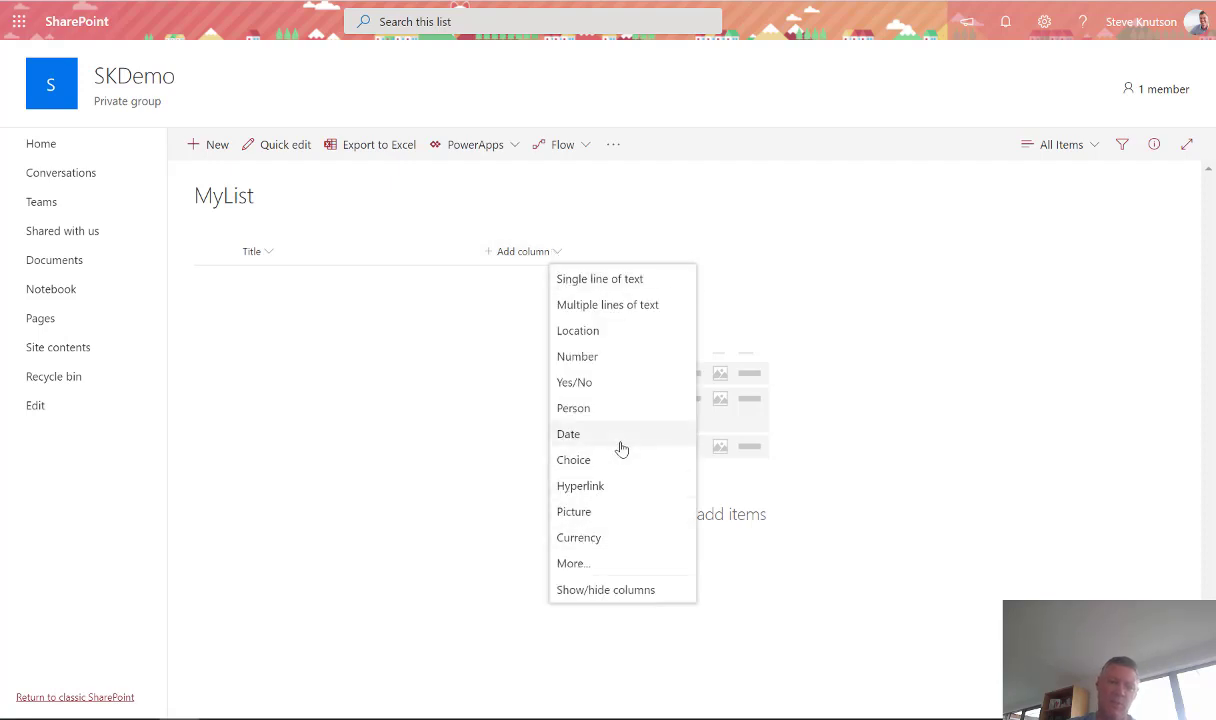
Step: Add a date column named StartDate to MyList
left_click(620, 444)
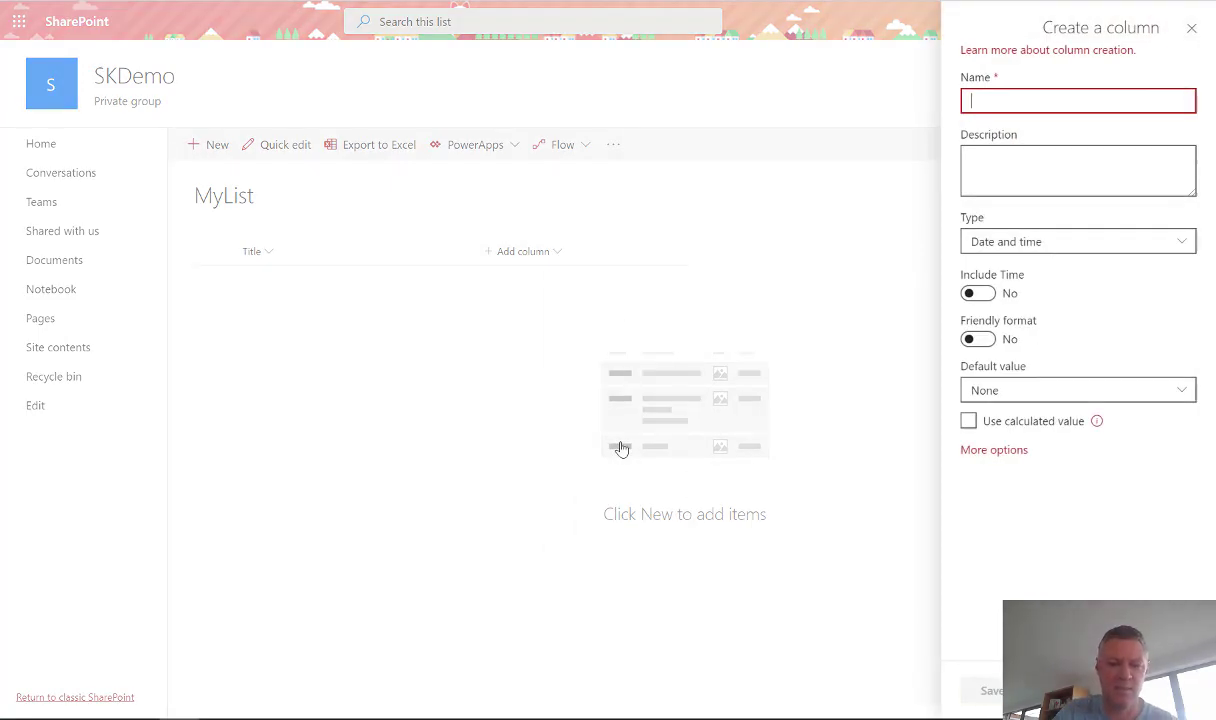
type("StartDate")
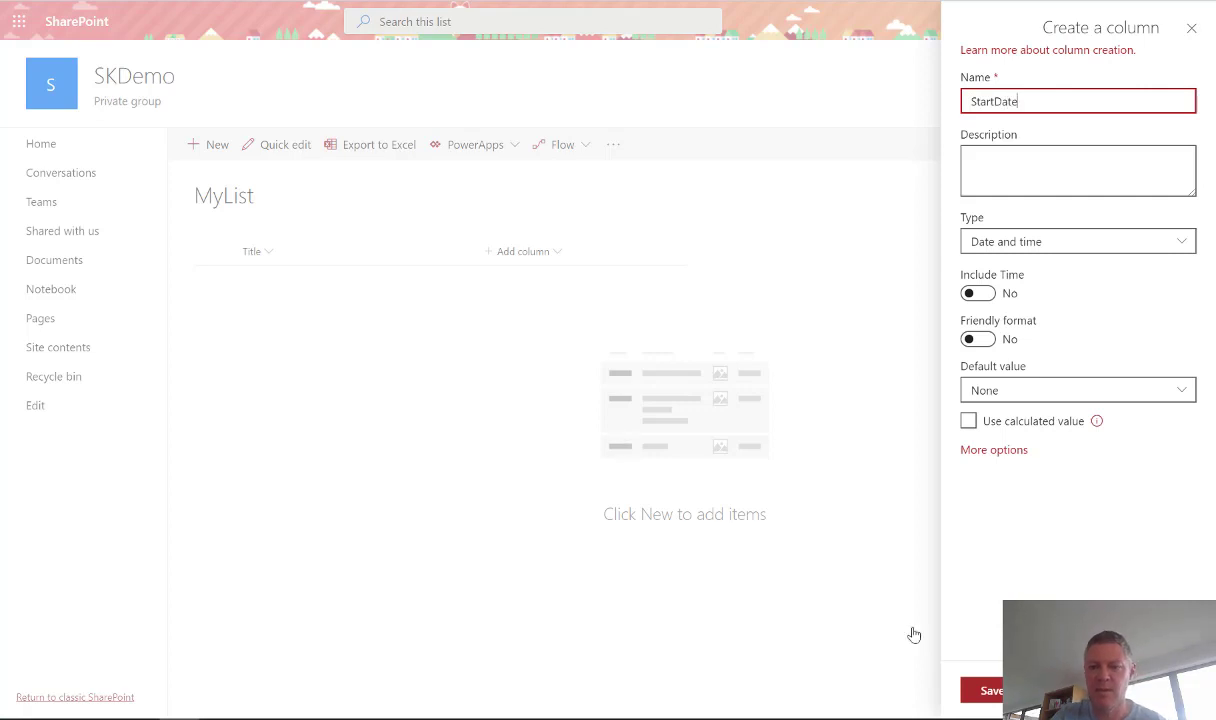
left_click(990, 690)
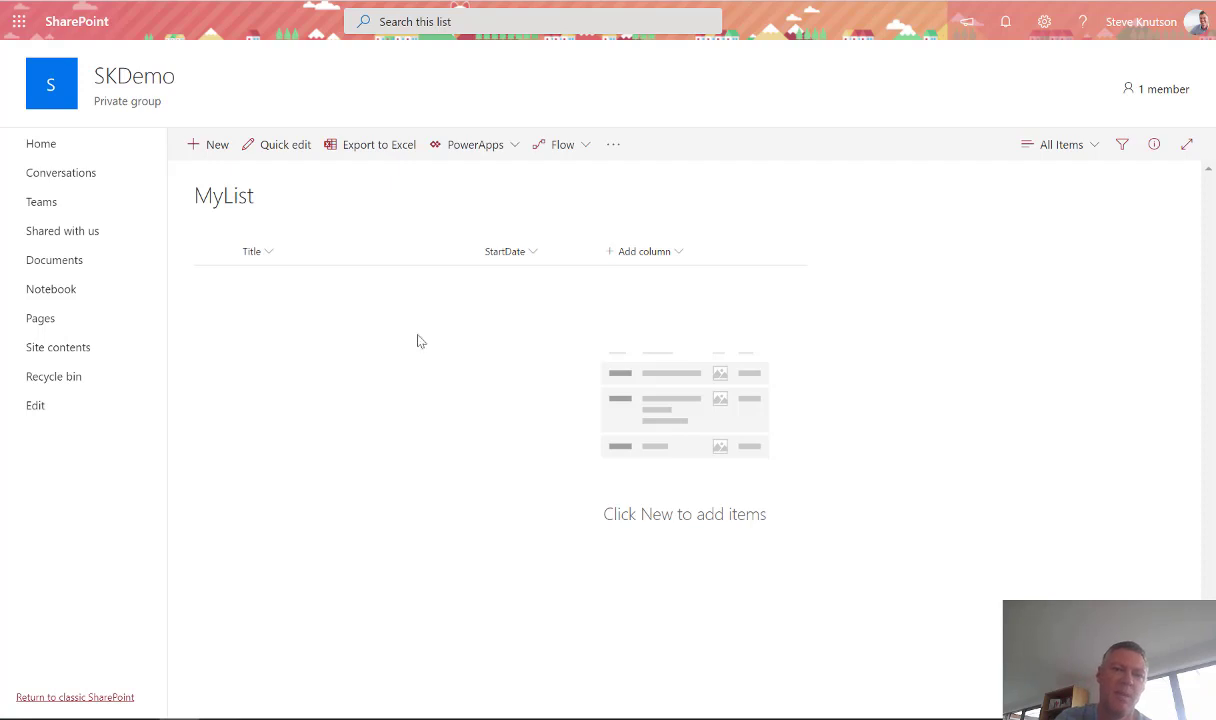
Step: Review the PowerApps and Flow options for MyList, switch to the PowerPoint slide show, and return to the list with the options closed
left_click(516, 144)
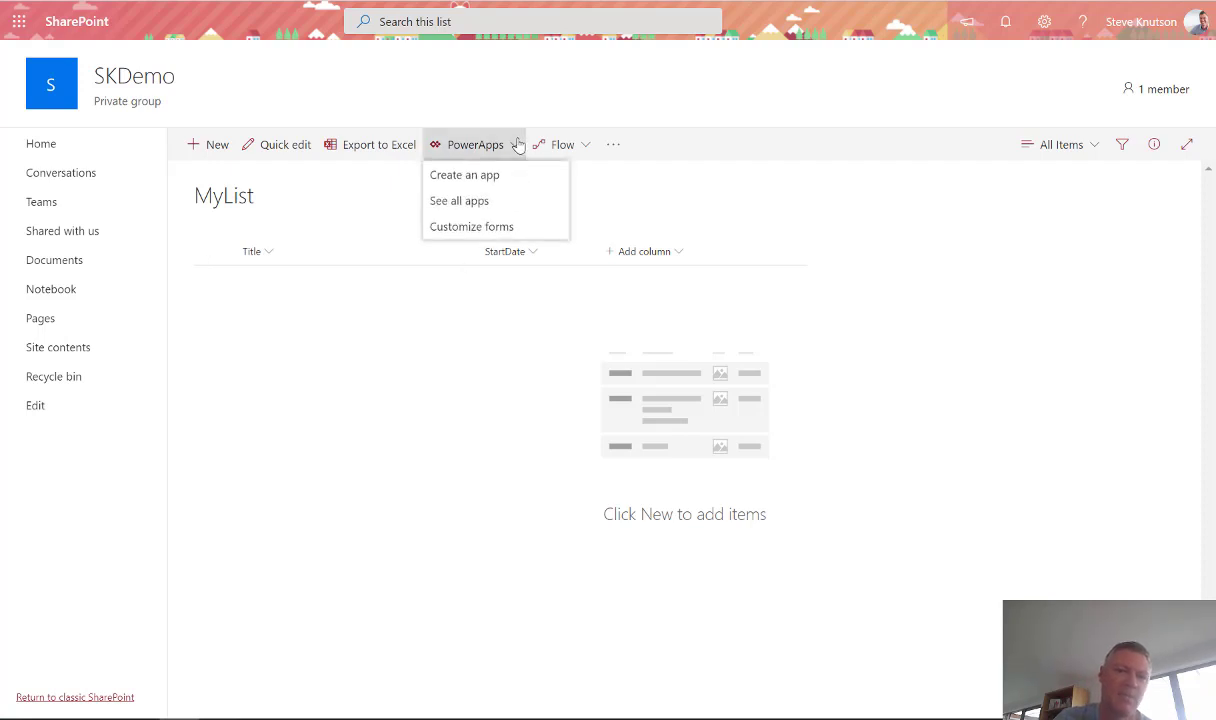
left_click(588, 148)
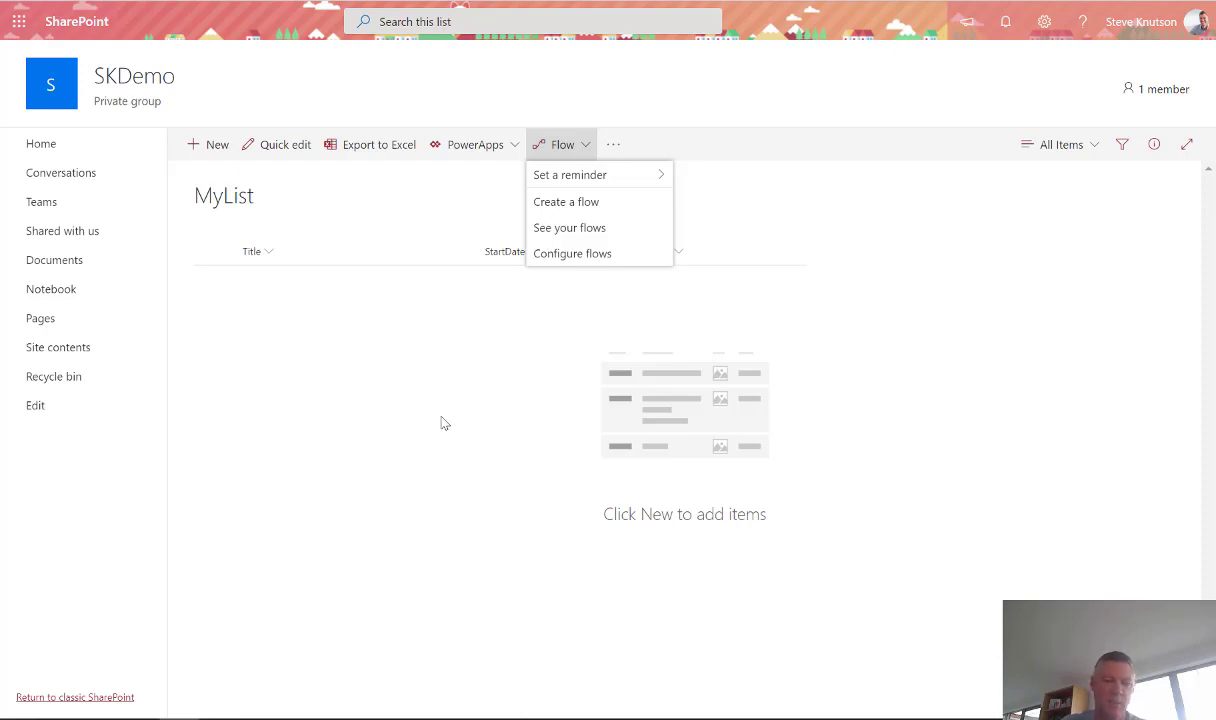
mouse_move(524, 678)
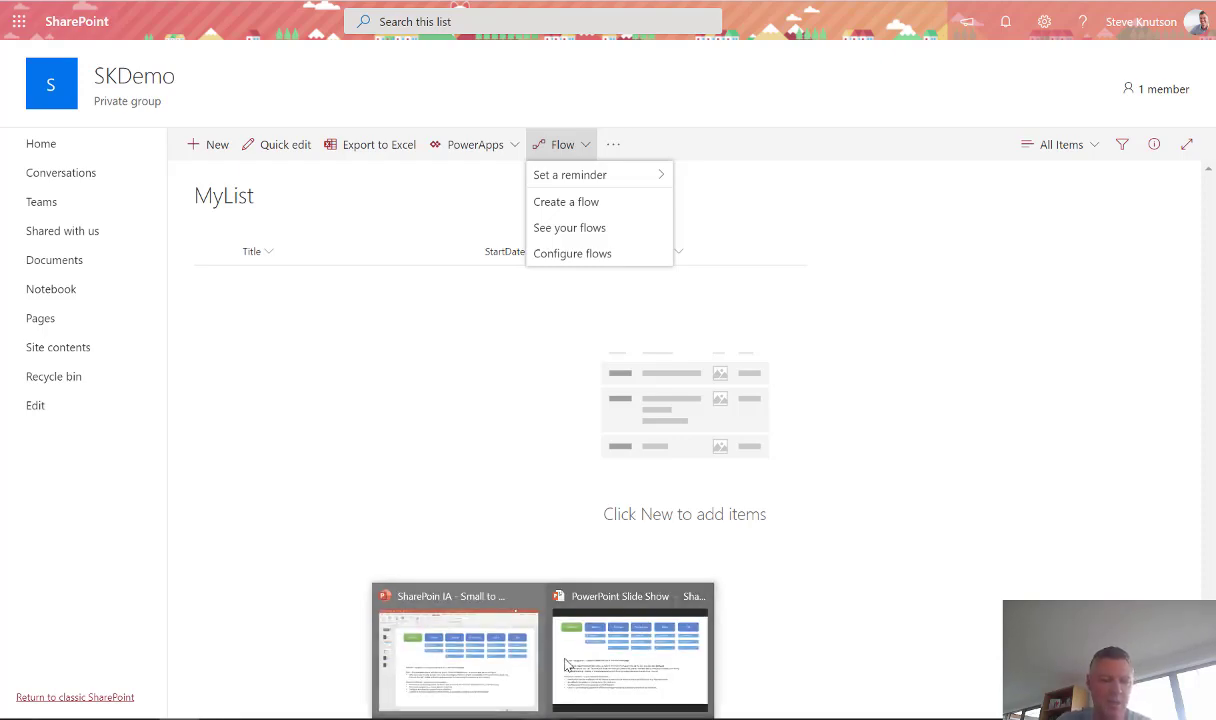
key("alt+Tab")
key("alt+shift+Tab")
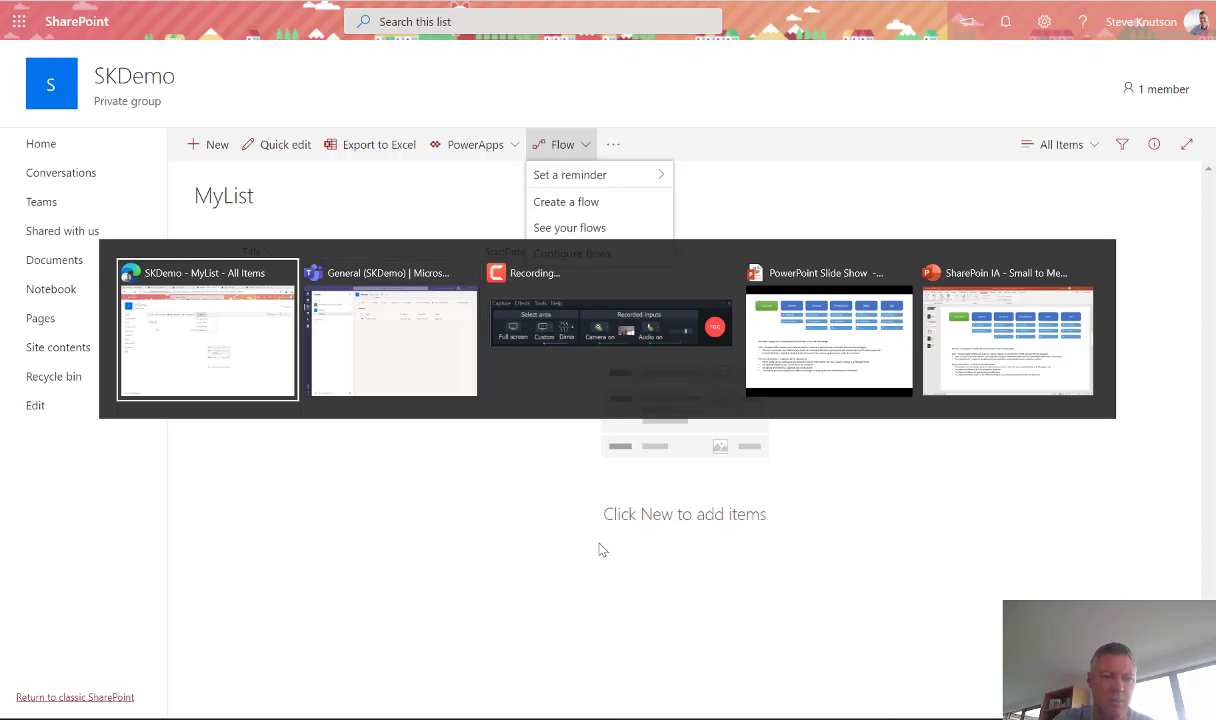
mouse_move(560, 706)
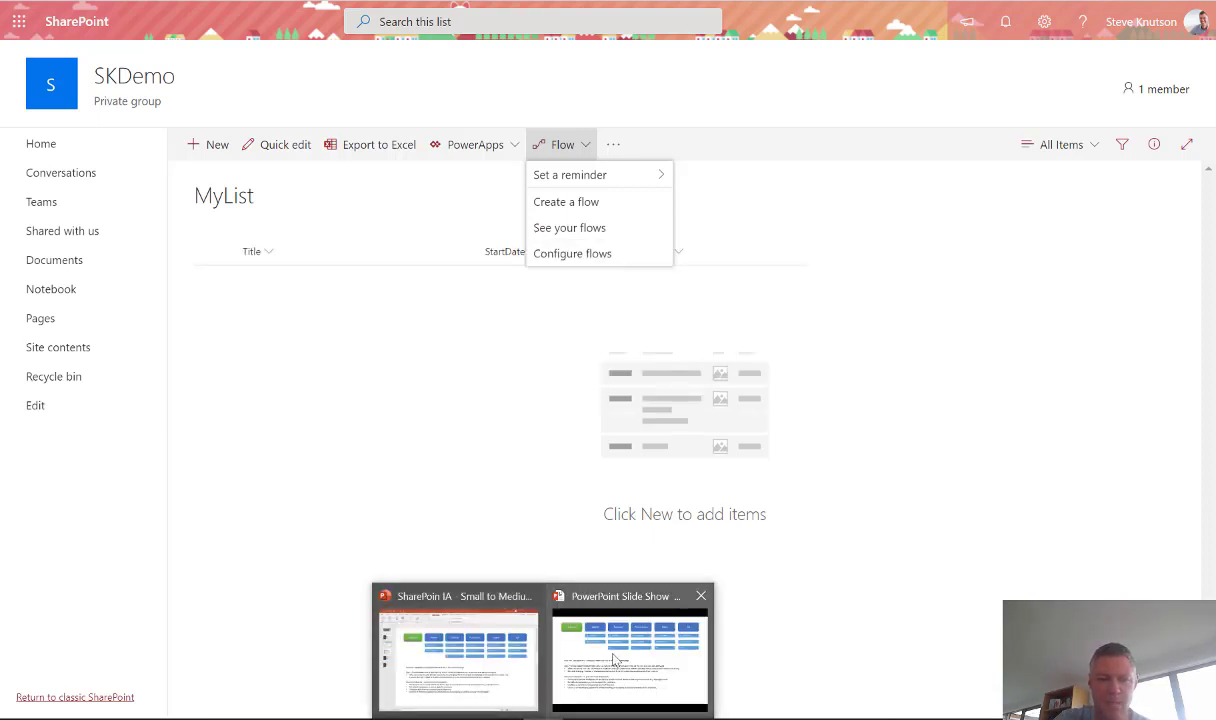
left_click(578, 632)
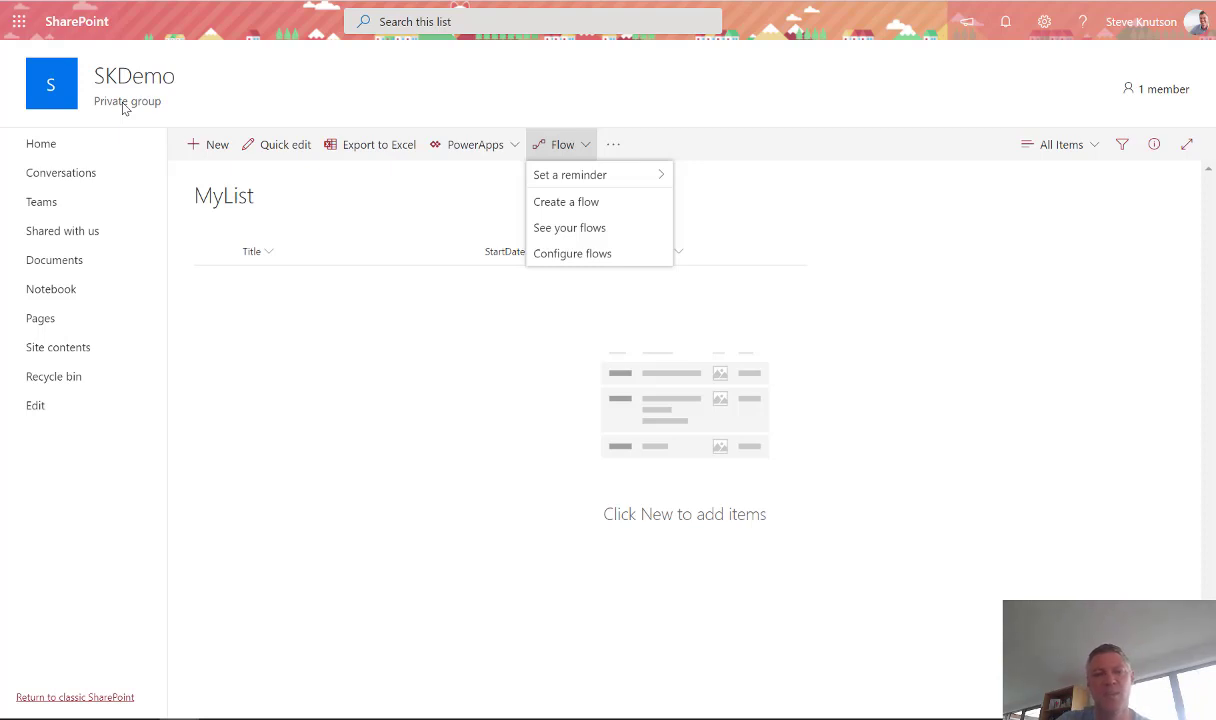
left_click(297, 315)
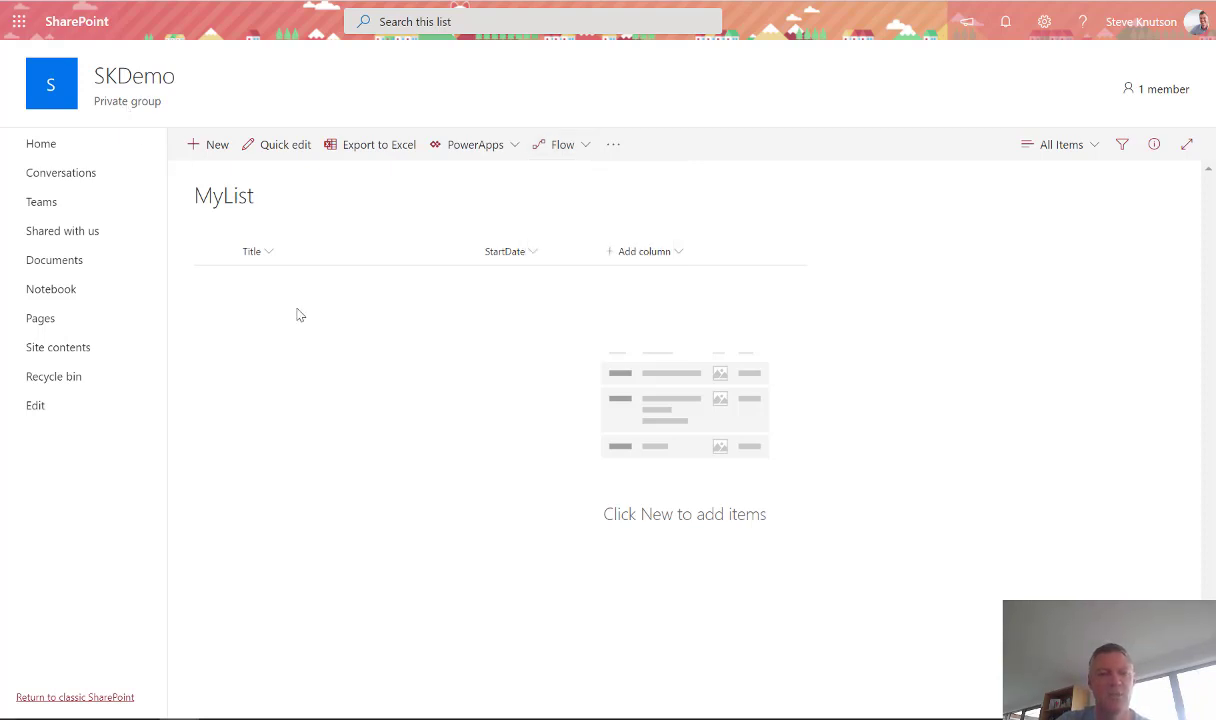